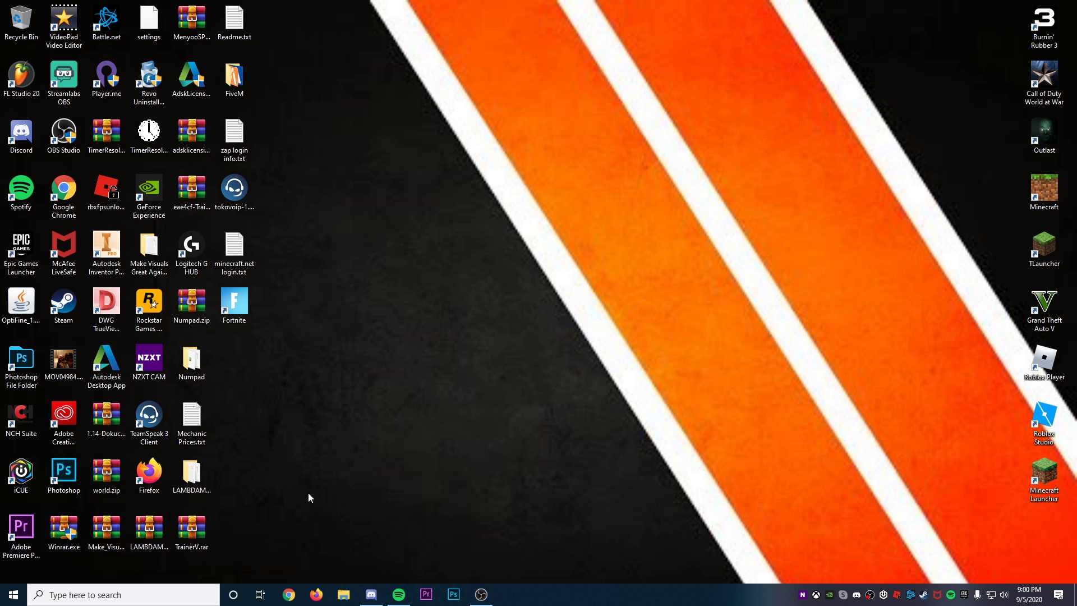
Step: Search Windows for 'roblox' and launch Roblox Studio to its Recent Games list
left_click(124, 595)
type("roblox")
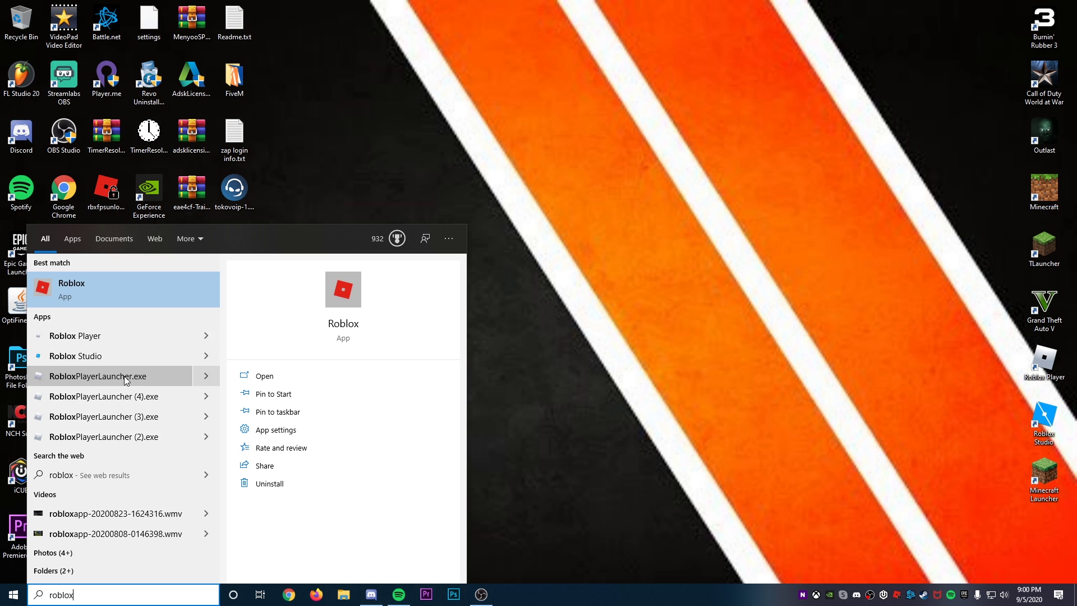
left_click(108, 357)
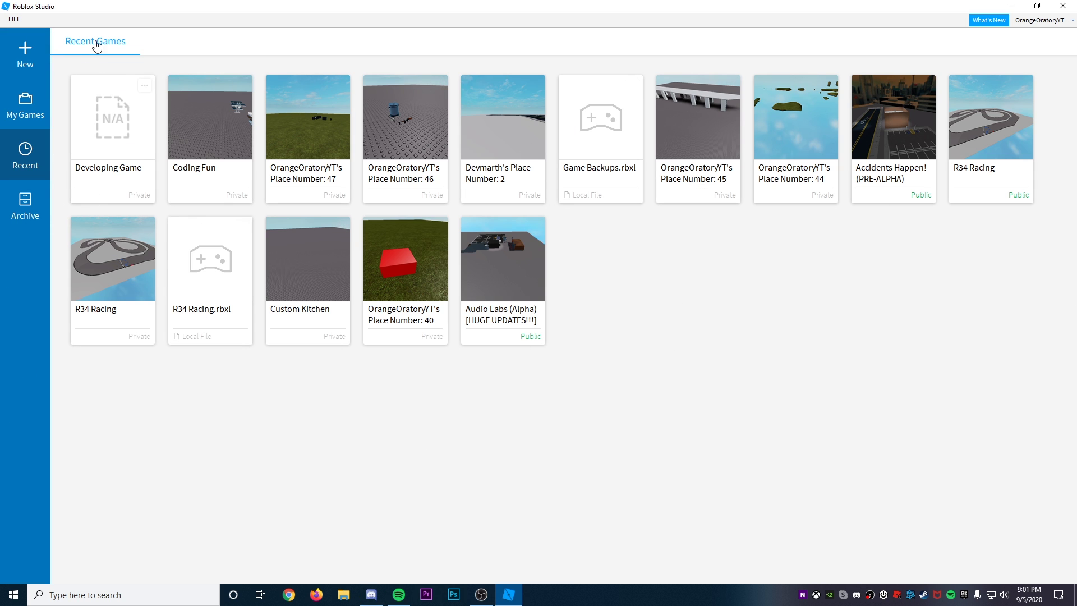
left_click(15, 19)
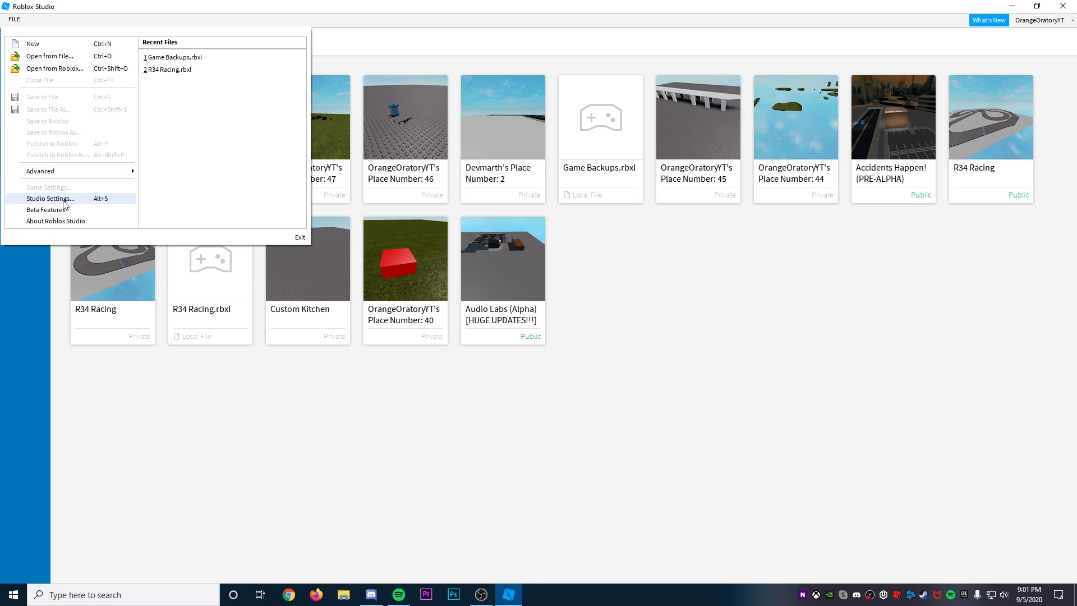
mouse_move(65, 174)
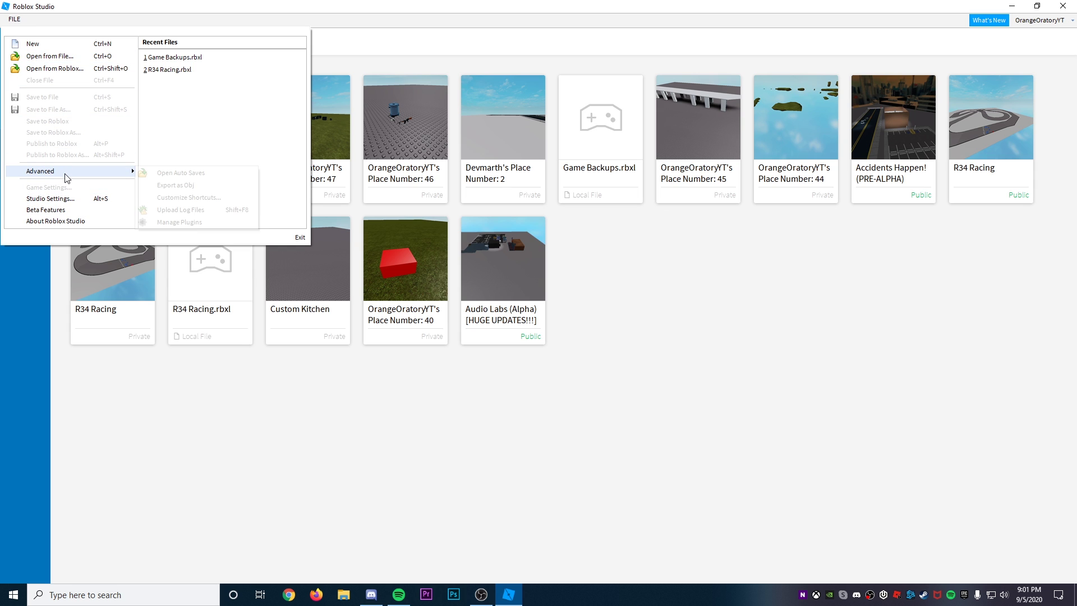
left_click(67, 202)
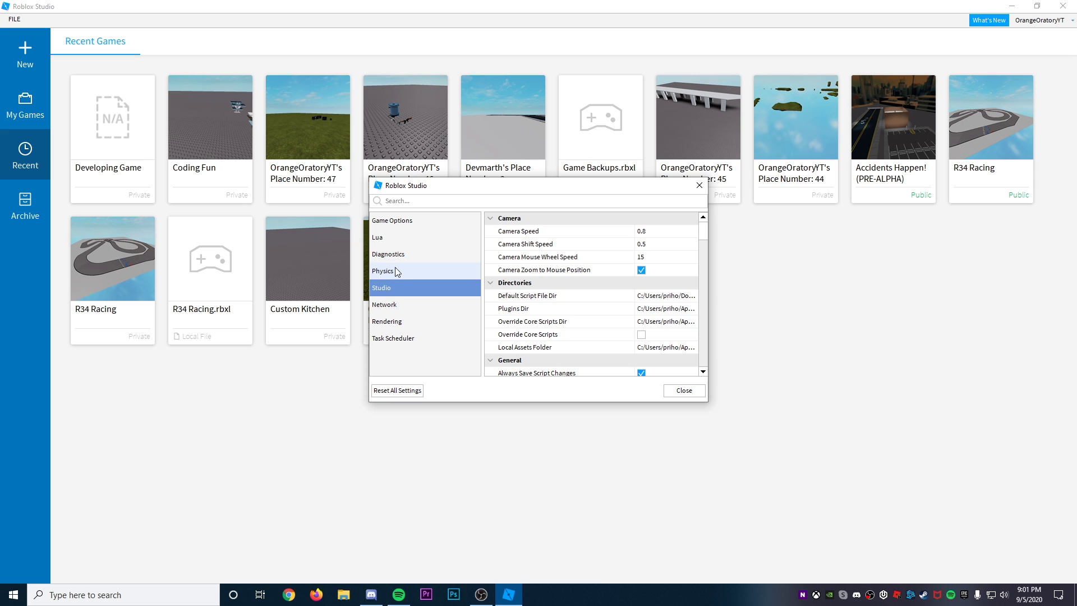
left_click(401, 323)
left_click(652, 318)
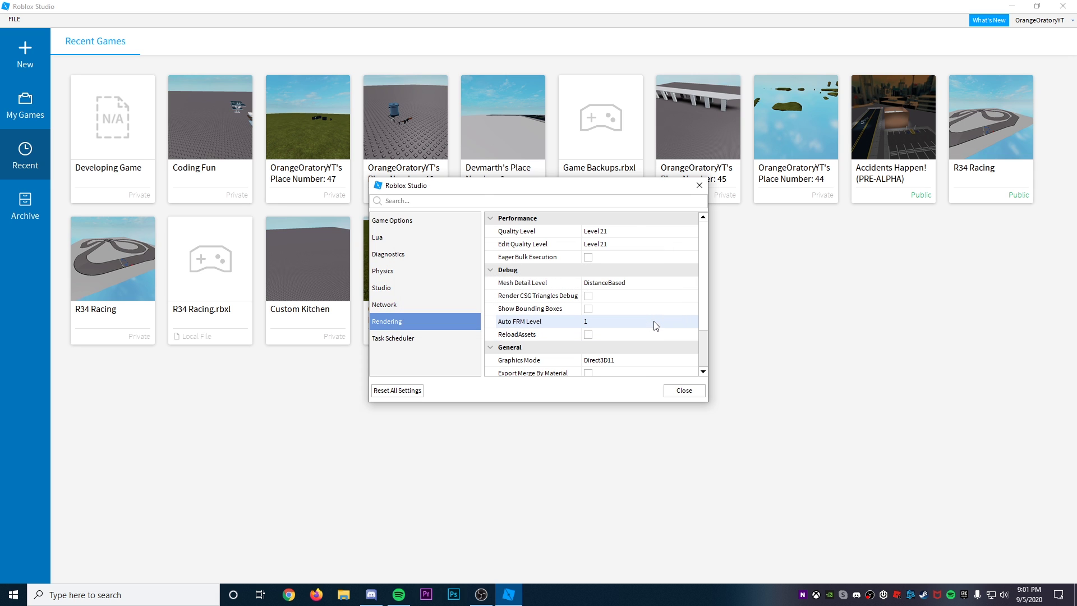
left_click(637, 232)
scroll(622, 247, "up", 3)
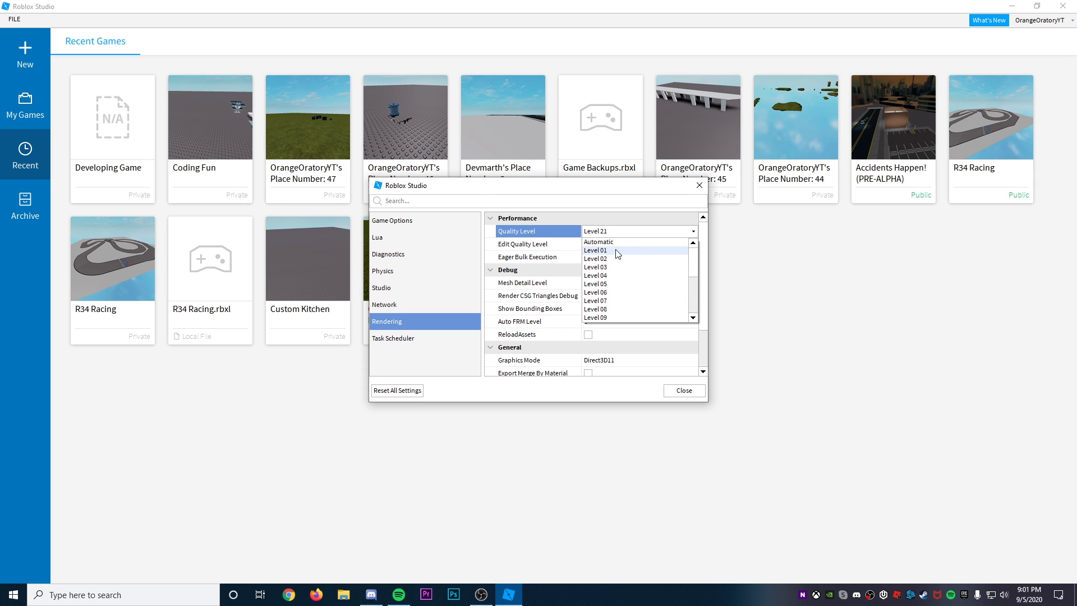
left_click(617, 248)
left_click(617, 248)
left_click(610, 251)
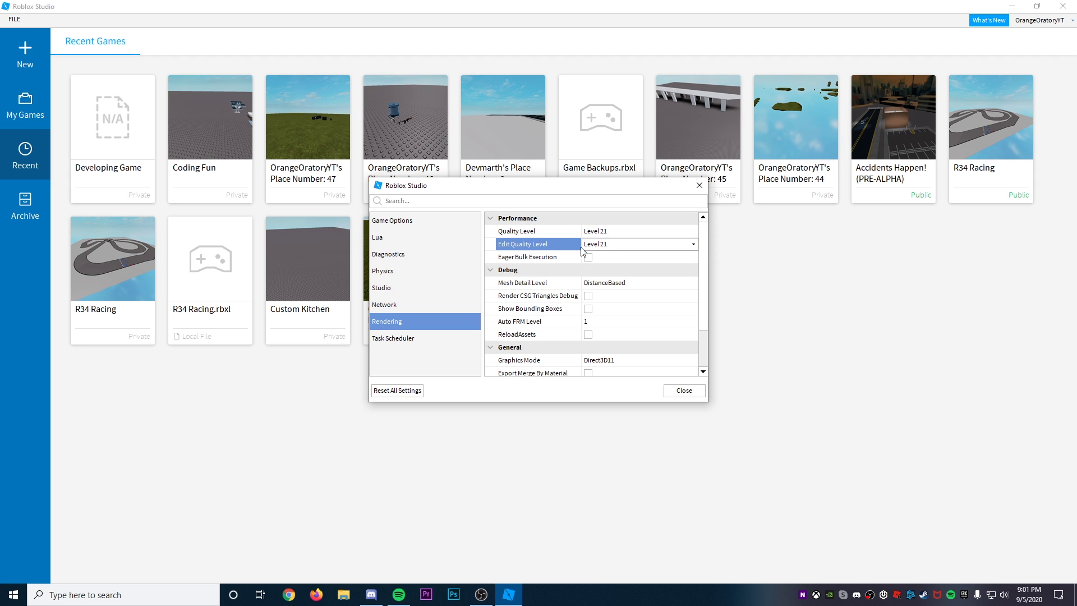
left_click(619, 232)
left_click(619, 232)
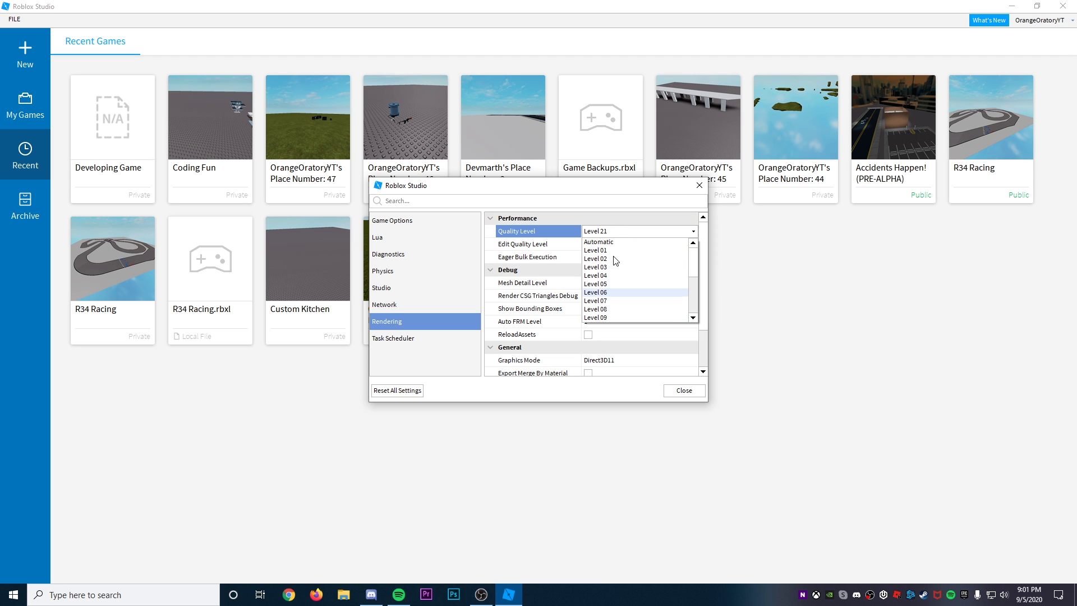
left_click(582, 272)
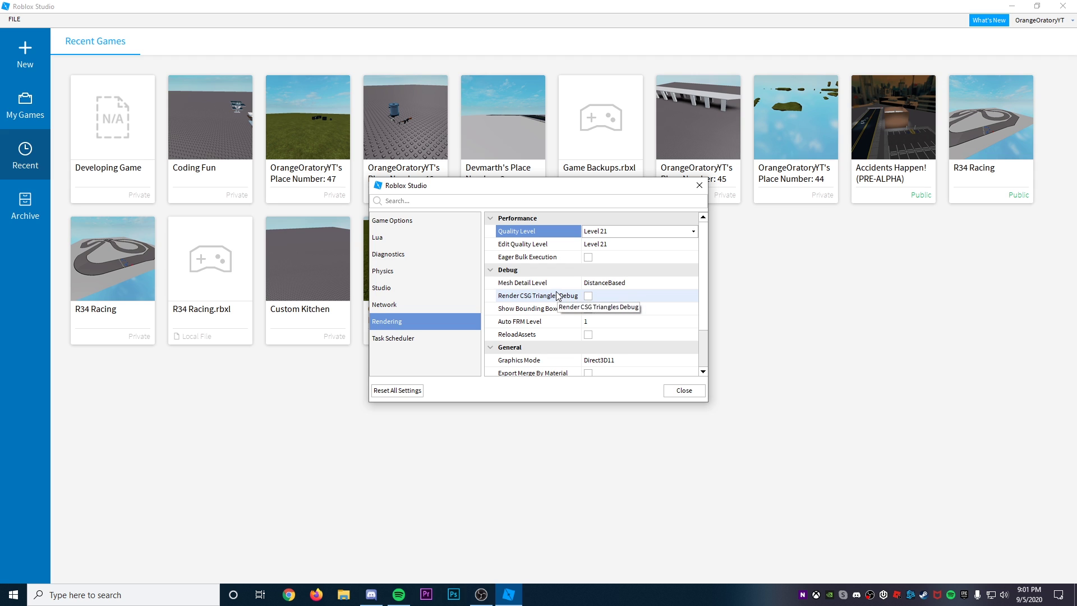
scroll(560, 300, "down", 1)
left_click(605, 308)
scroll(544, 278, "up", 1)
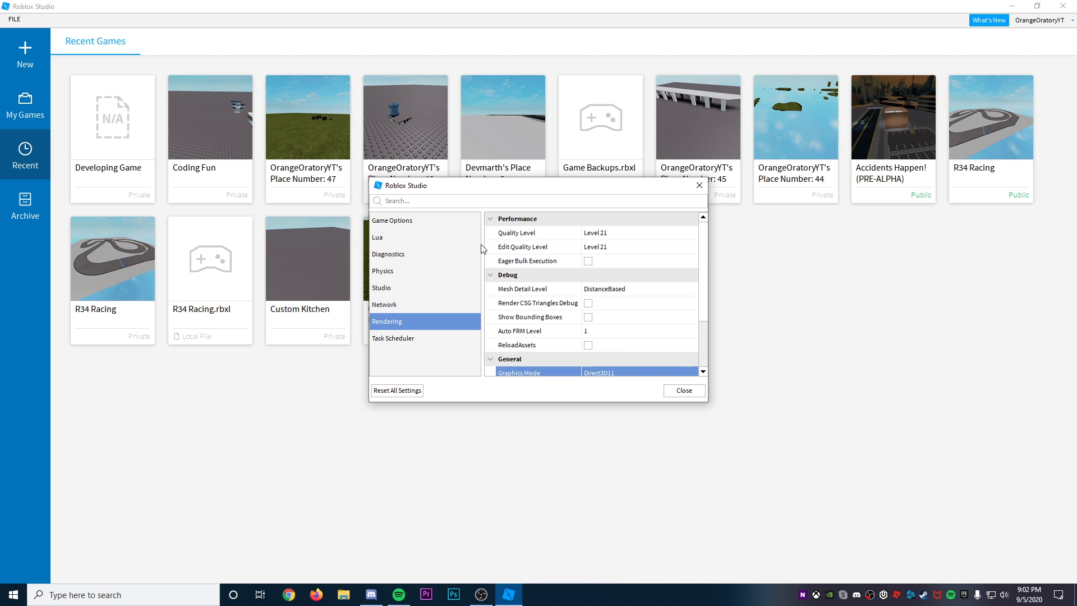
scroll(507, 281, "down", 1)
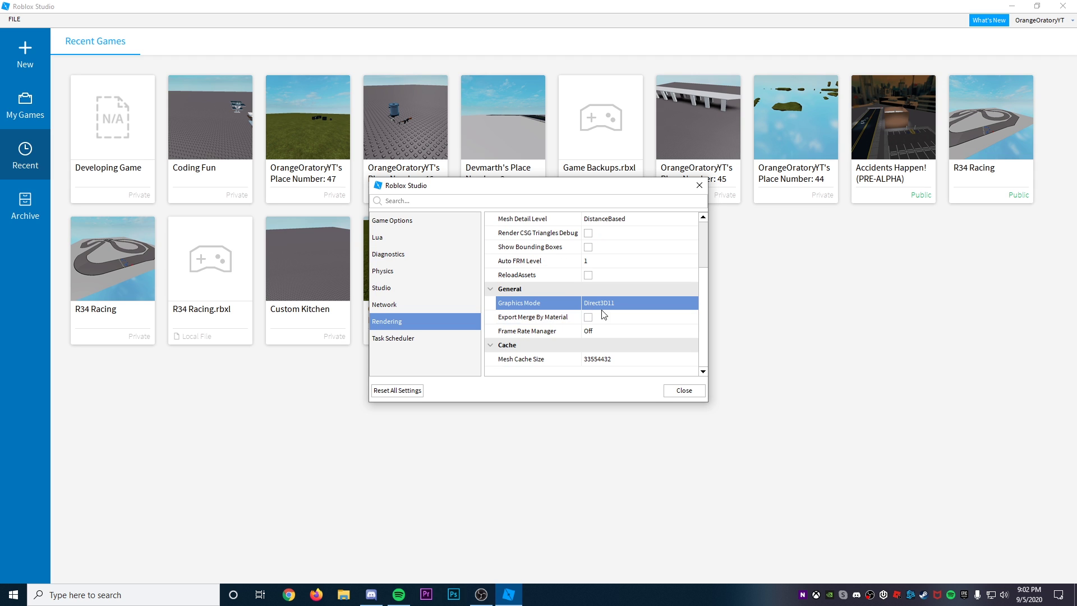
scroll(522, 304, "up", 1)
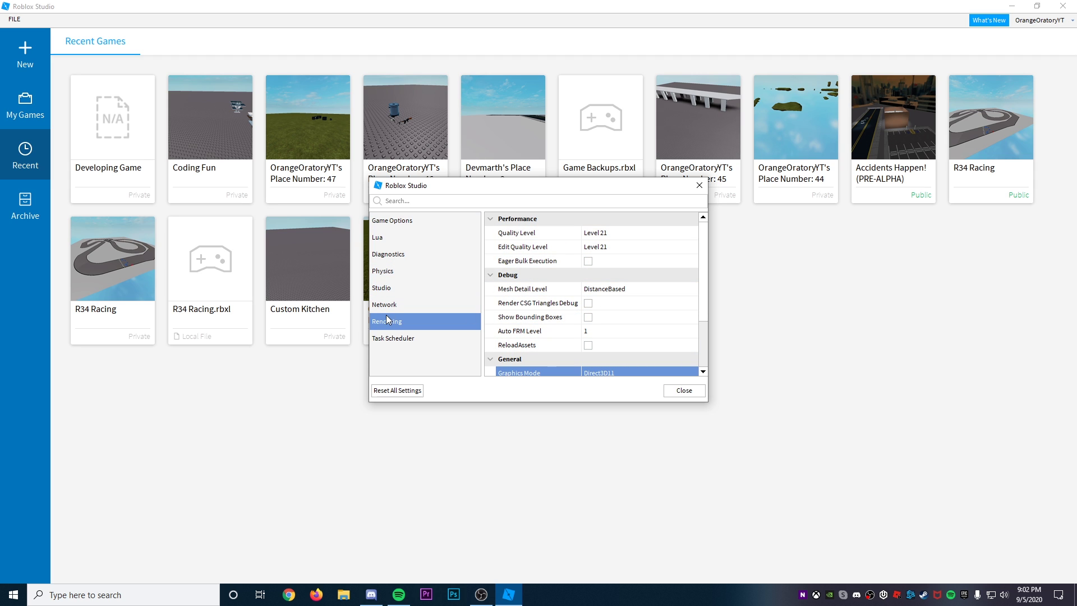
left_click(443, 220)
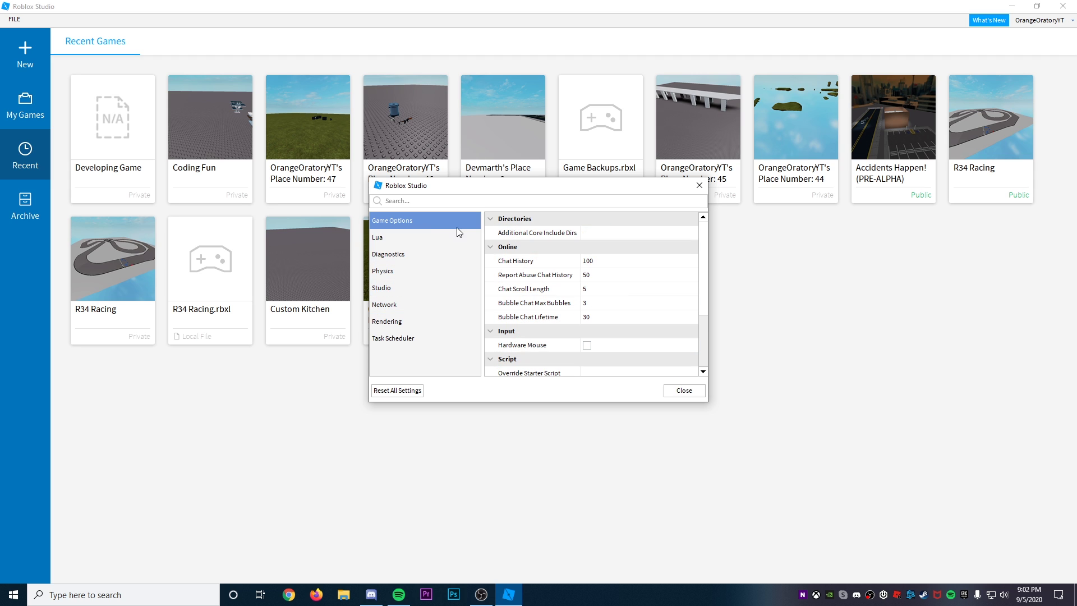
scroll(561, 281, "down", 4)
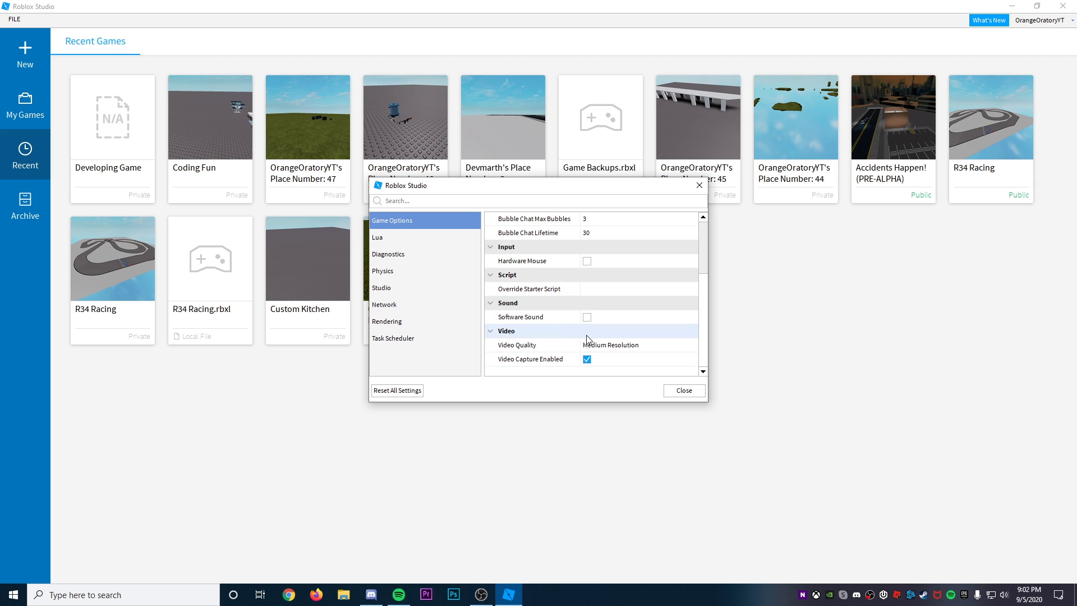
left_click(623, 345)
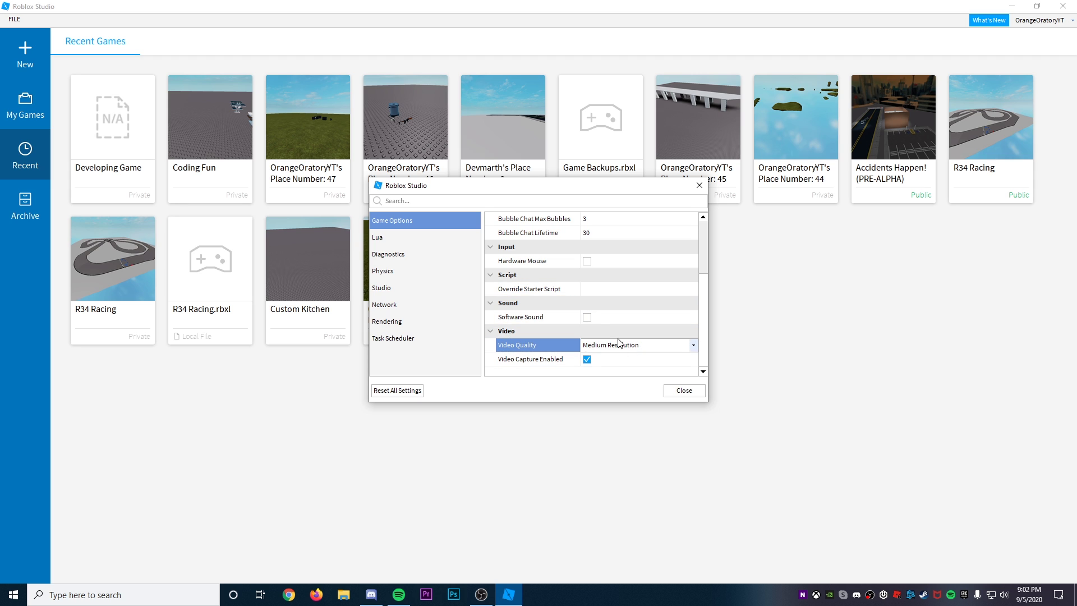
scroll(619, 336, "up", 3)
left_click(393, 321)
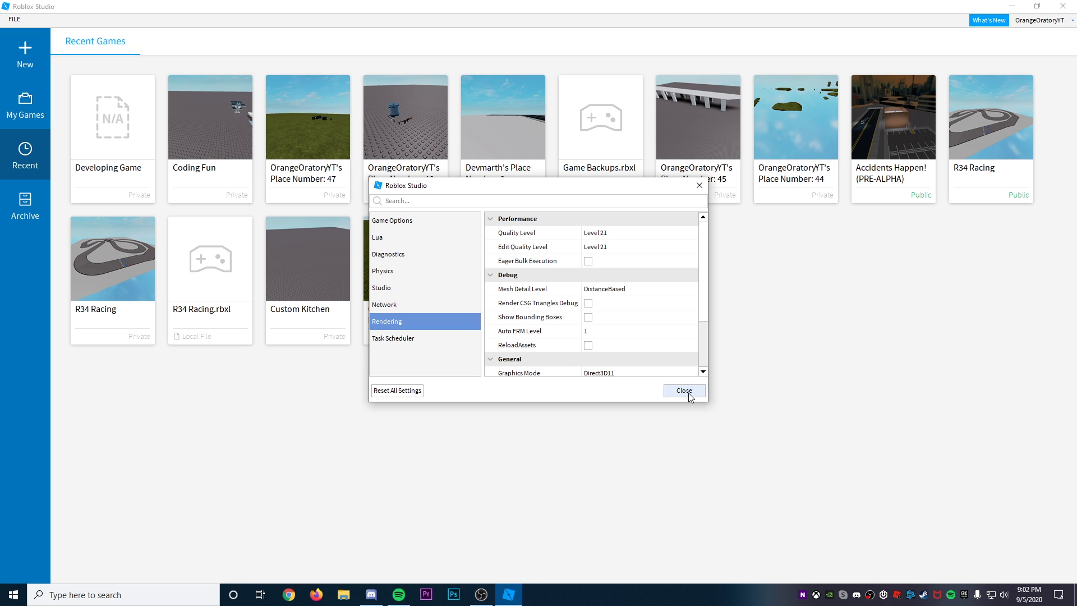
left_click(685, 390)
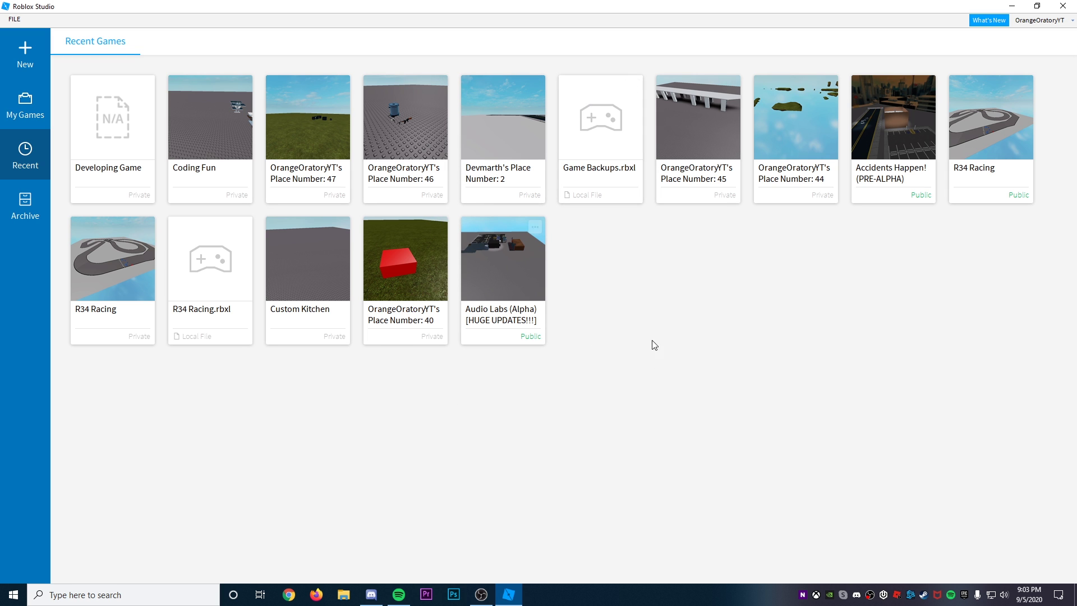
Step: Close Roblox Studio and search Windows for 'performa', correcting the typo
key("alt+F4")
key("super+s")
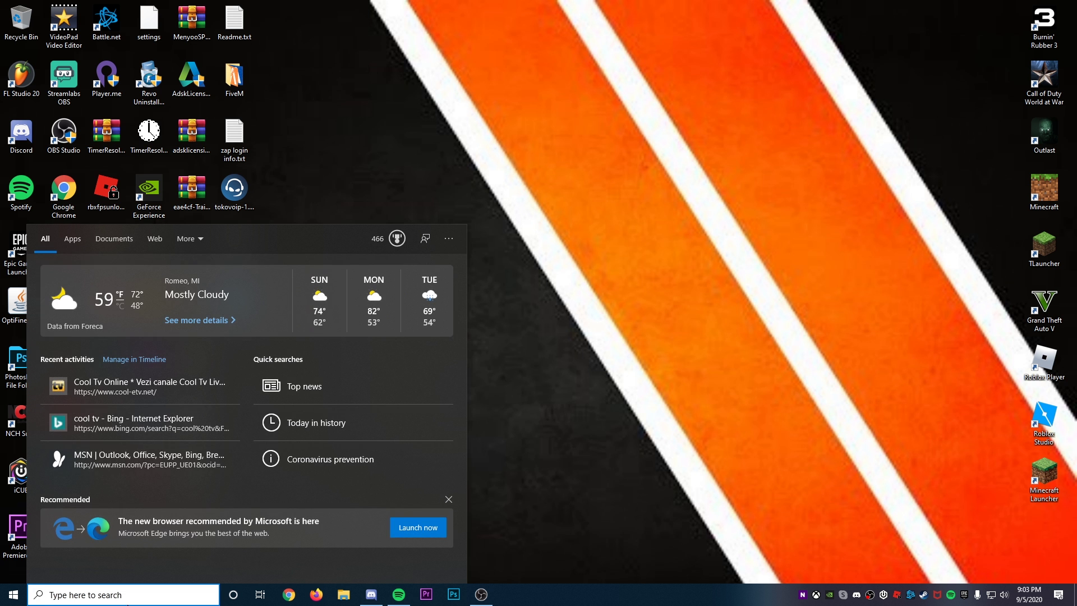
type("perof")
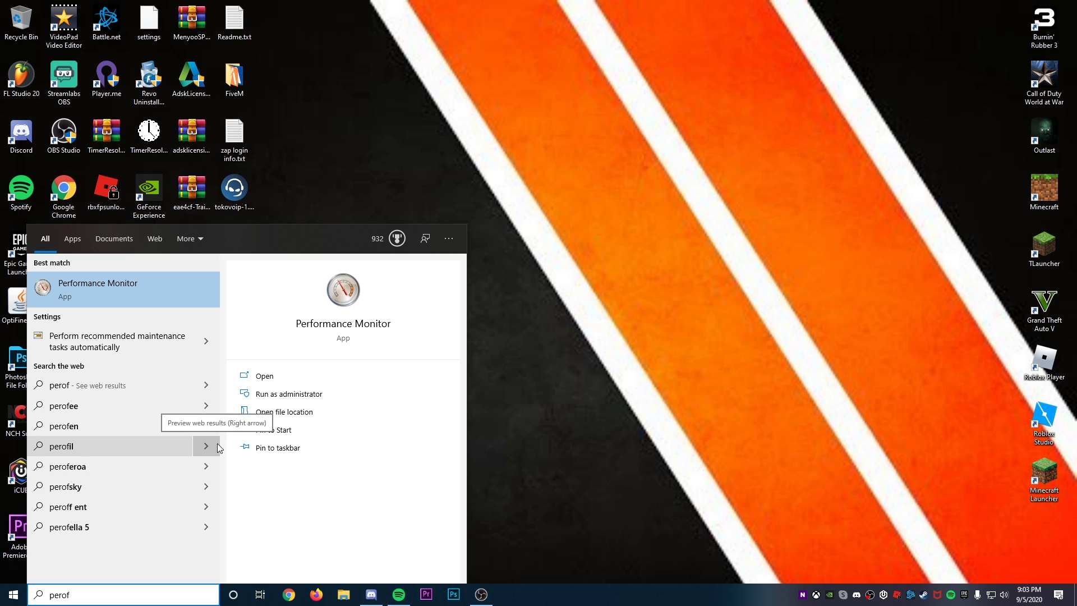
key("BackSpace")
key("BackSpace")
type("forma")
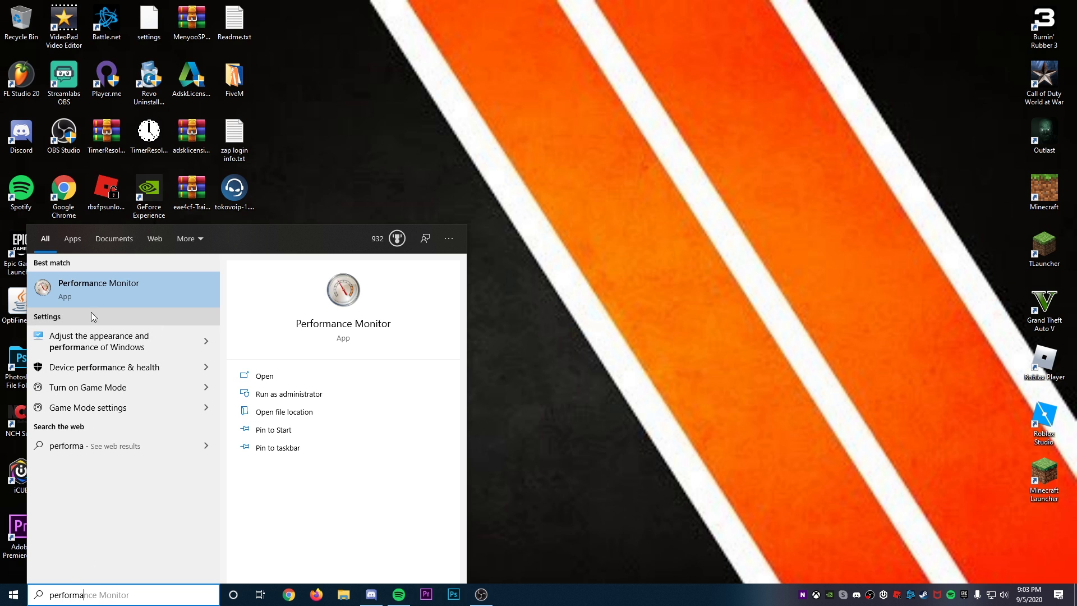
Step: Open Performance Options and apply 'Adjust for best performance', turning off all visual effects
left_click(141, 349)
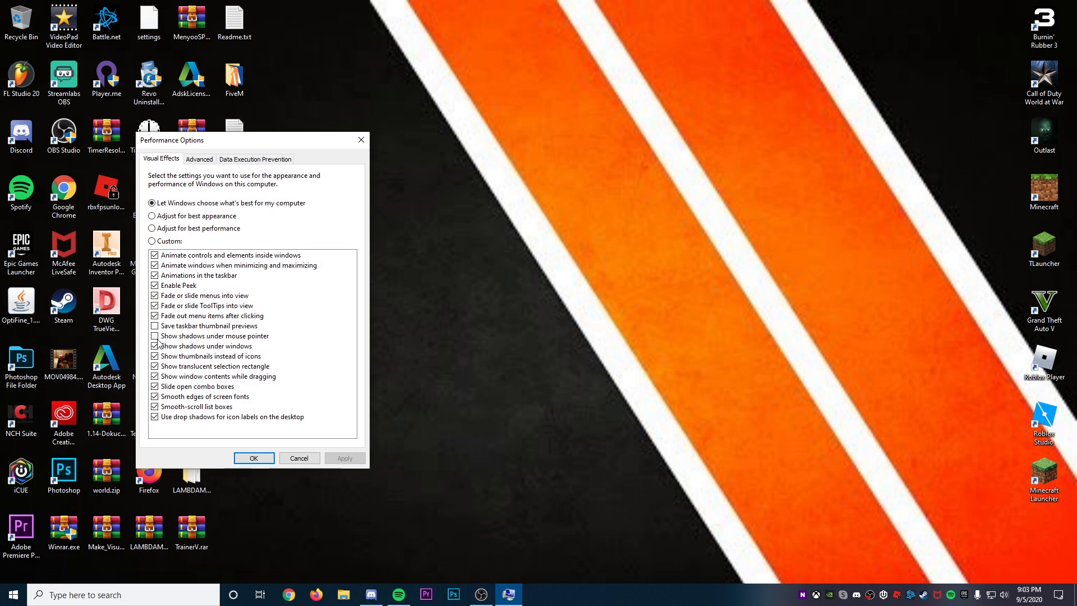
left_click_drag(220, 145, 452, 124)
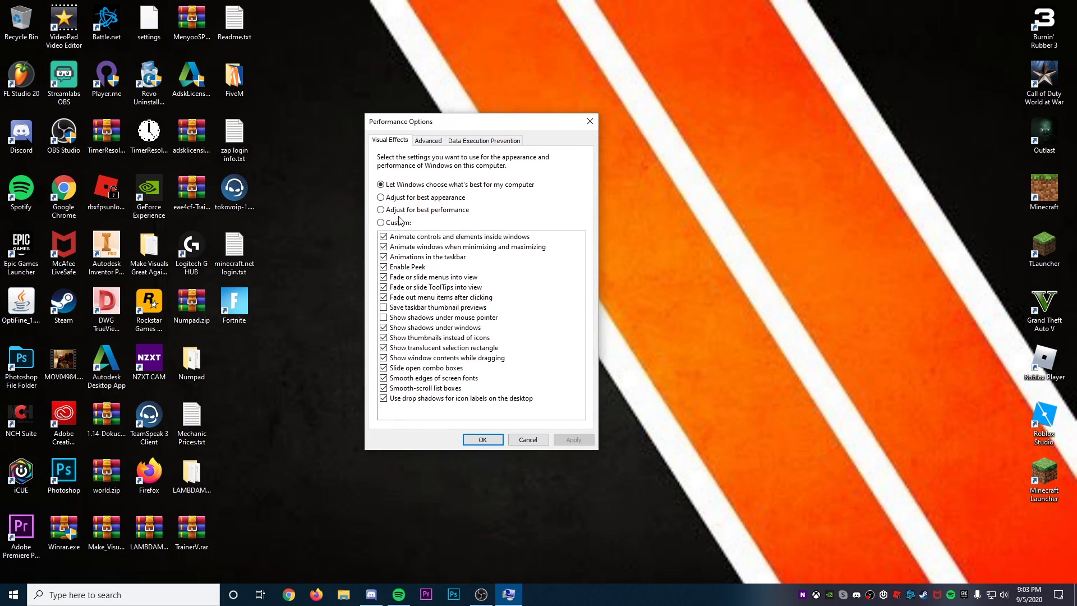
left_click(382, 211)
left_click(573, 439)
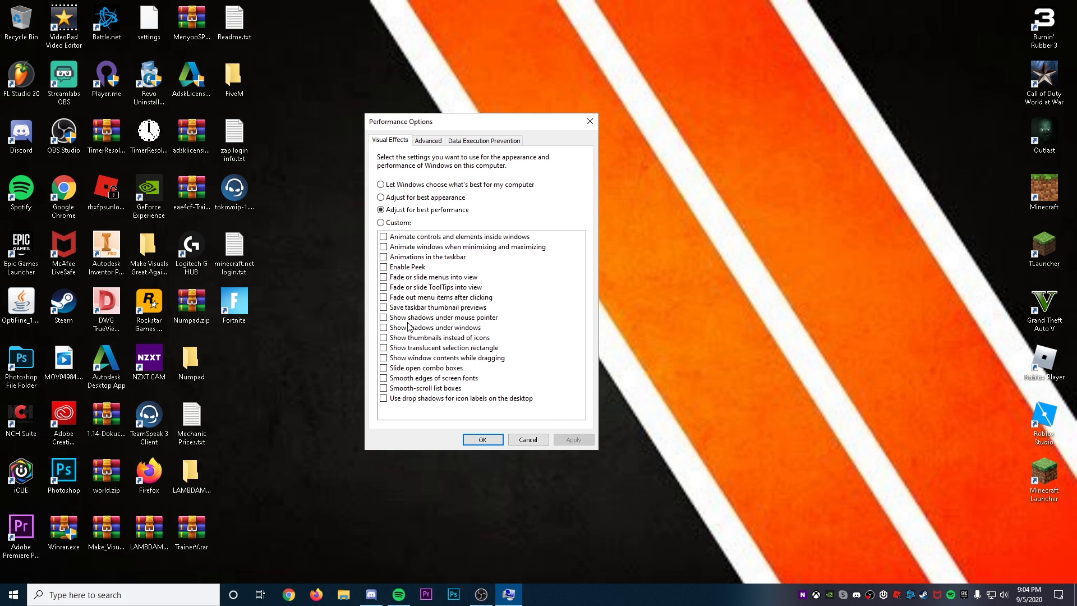
Step: Leave 'Smooth edges of screen fonts' unchecked under Custom, reapply, and bring the dialog back
left_click(384, 378)
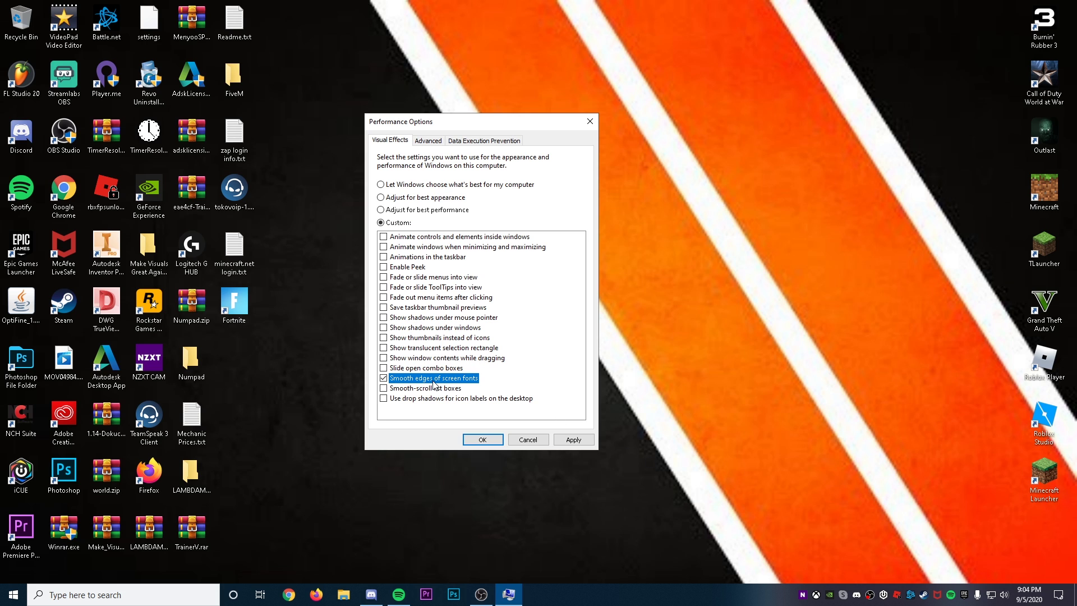
left_click(565, 440)
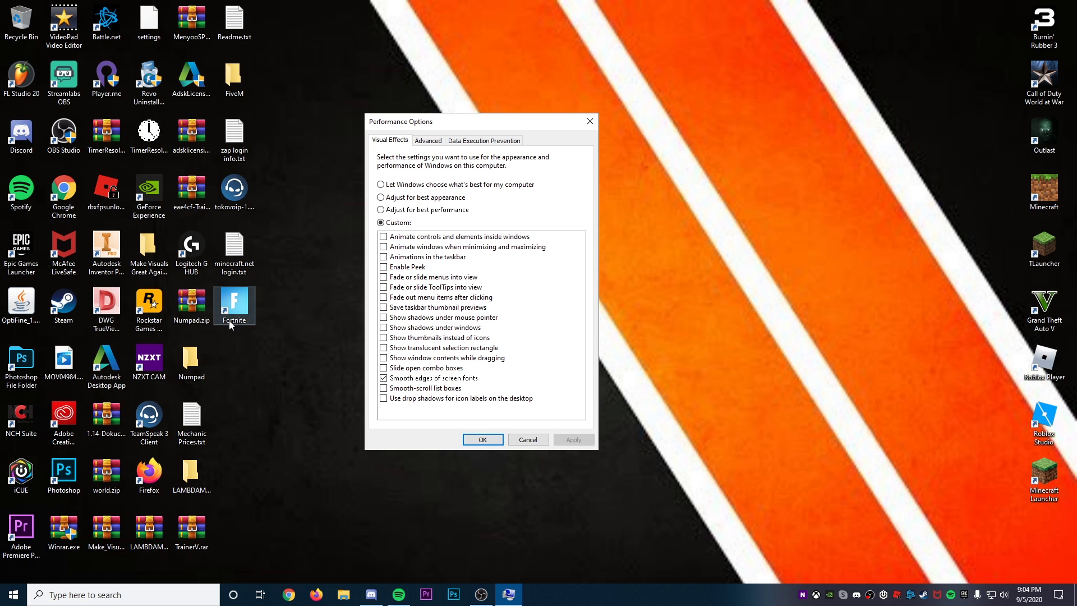
left_click(384, 379)
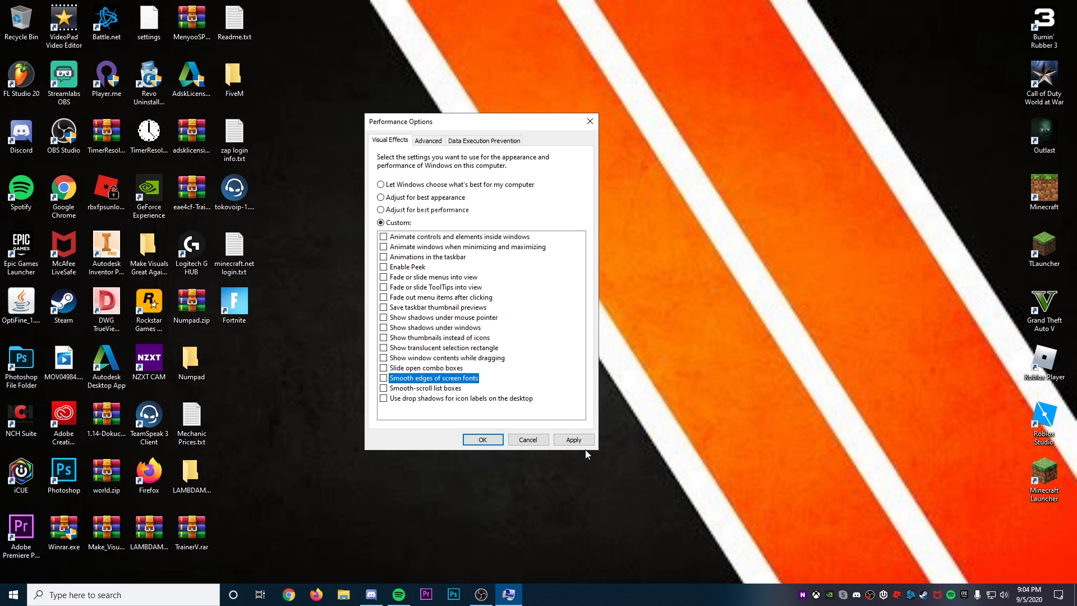
left_click(572, 440)
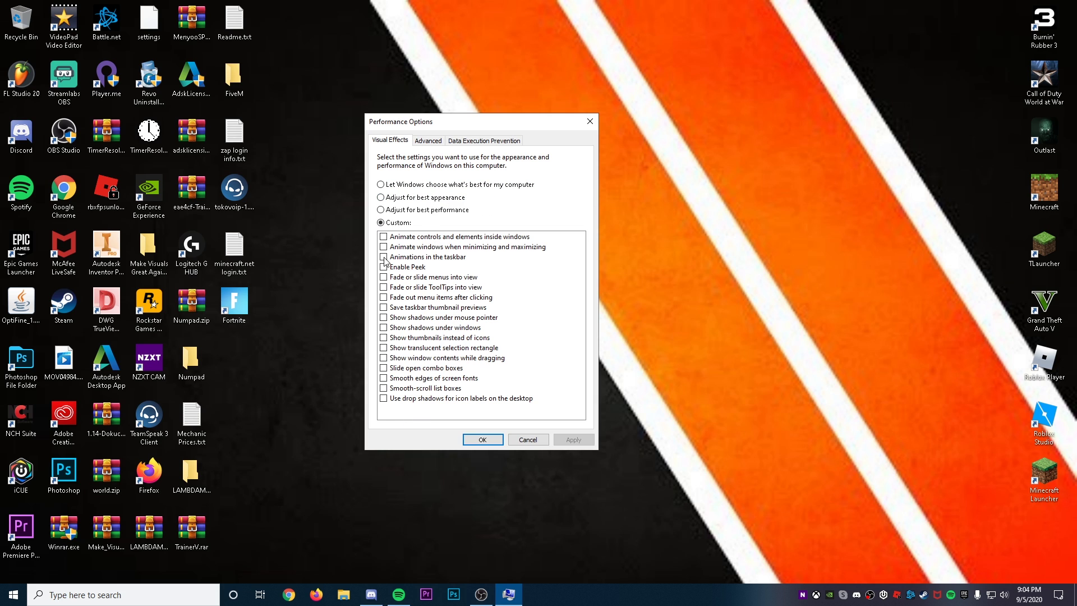
left_click(13, 594)
left_click(13, 594)
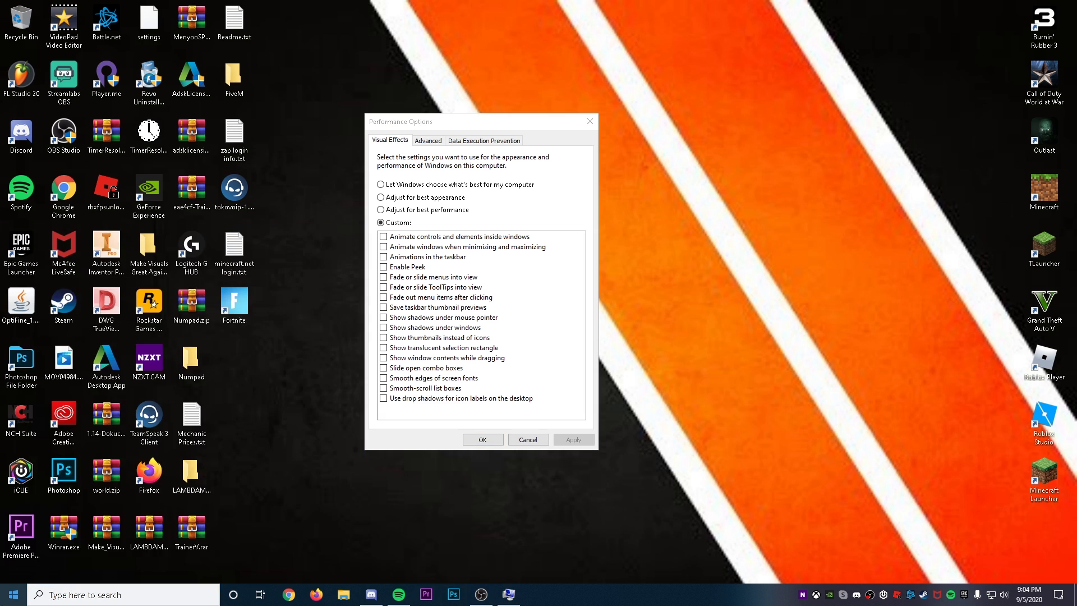
left_click(14, 595)
left_click(14, 595)
left_click(509, 594)
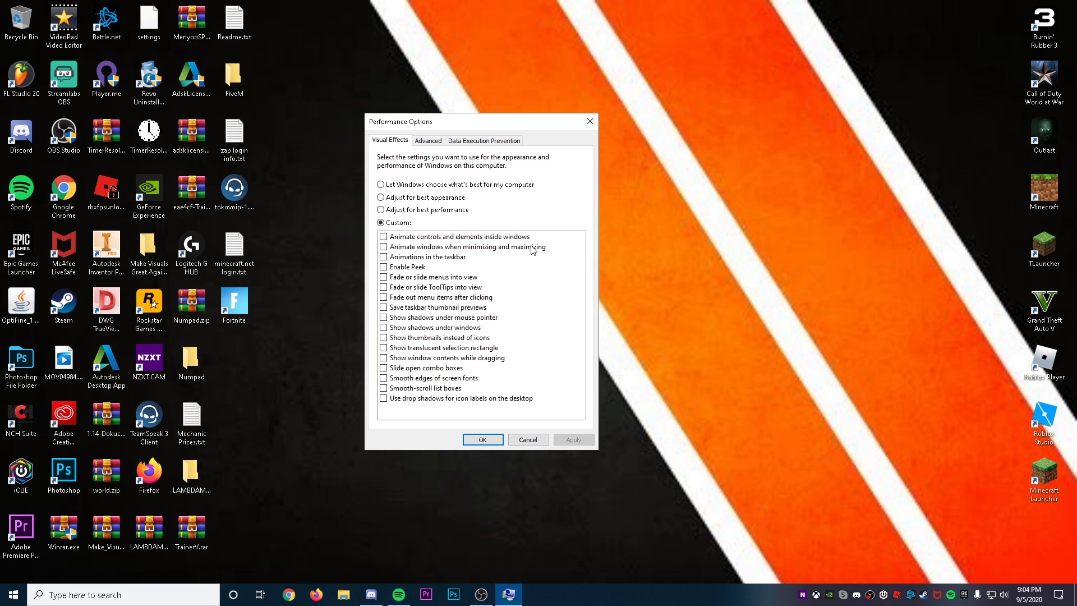
Step: Dismiss Performance Options and open the Services console by searching 'services'
key("Escape")
left_click(171, 600)
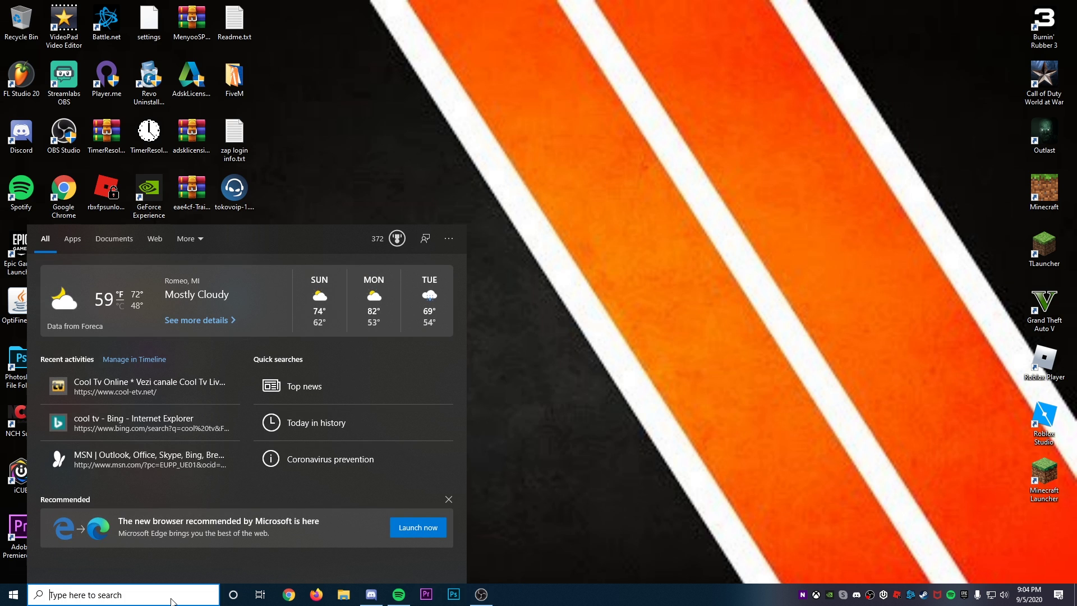
type("services")
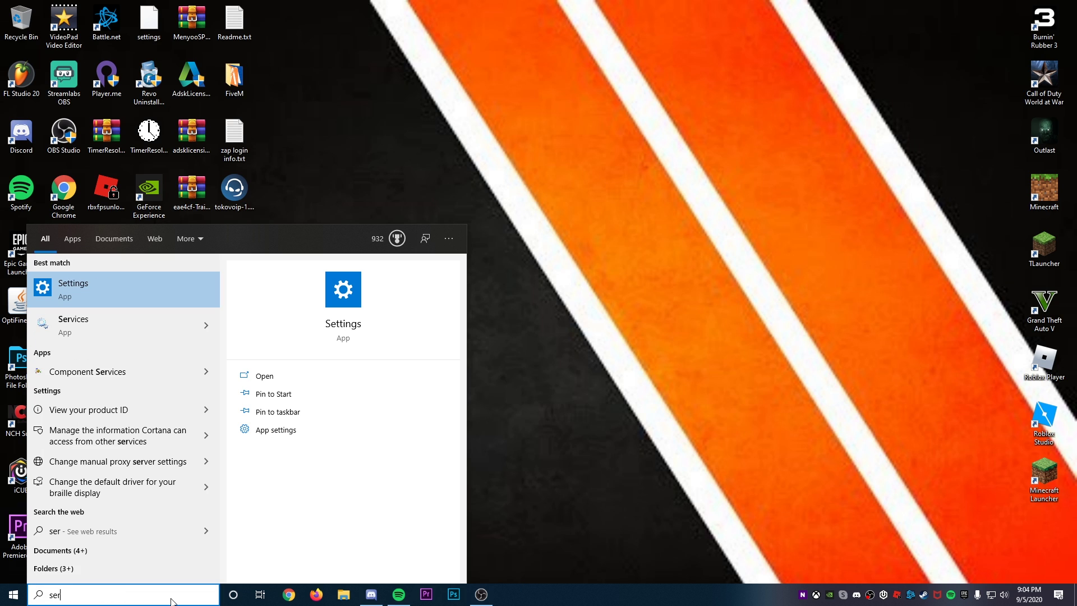
left_click(86, 291)
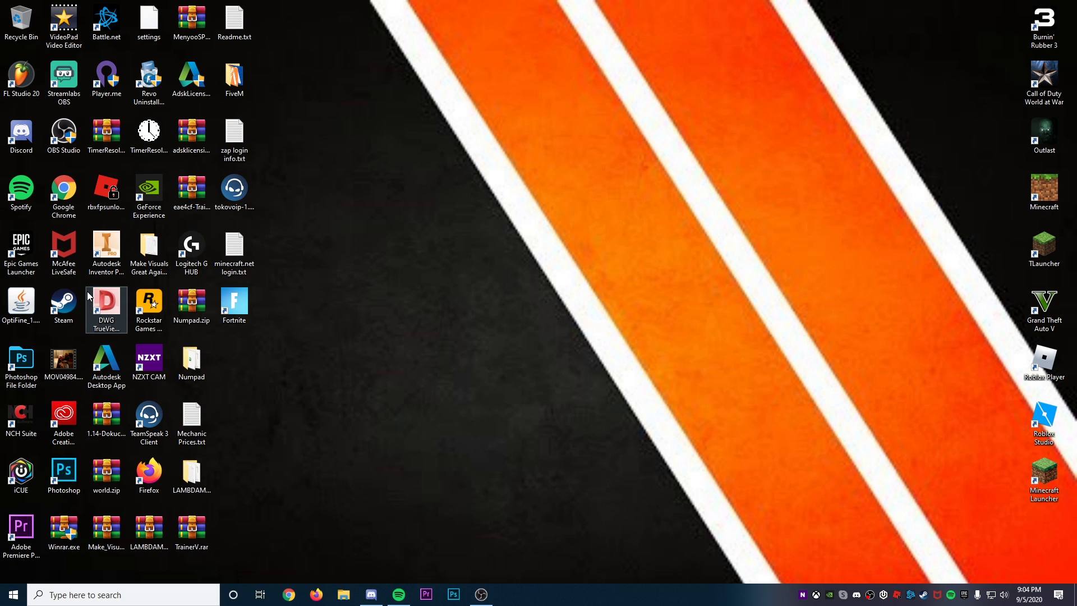
Step: Scroll the Services list down to SysMain and select it
left_click_drag(443, 115, 502, 118)
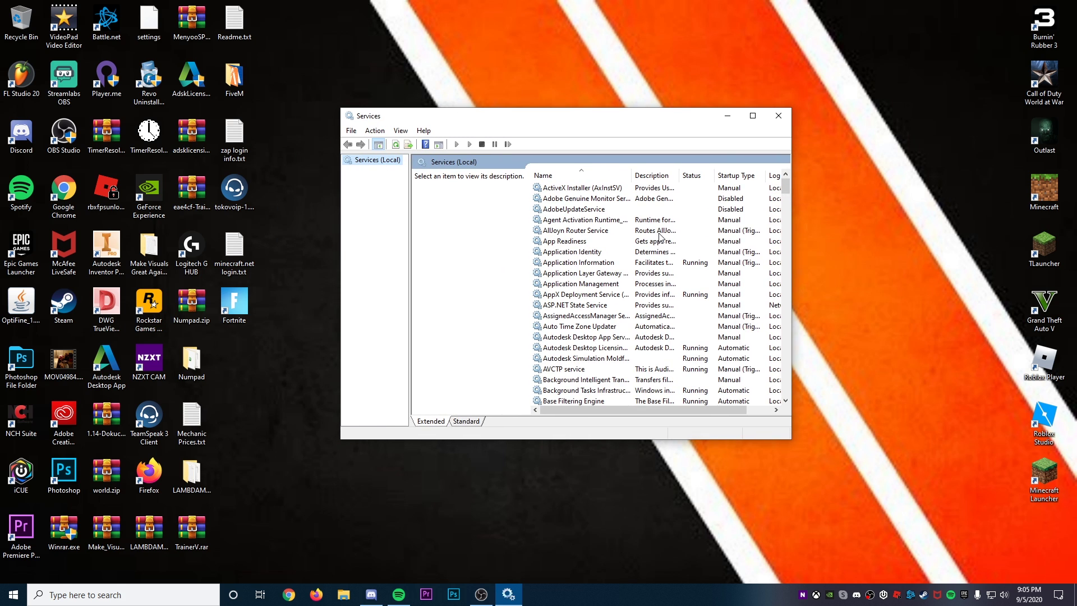
scroll(670, 284, "down", 8)
scroll(673, 292, "down", 20)
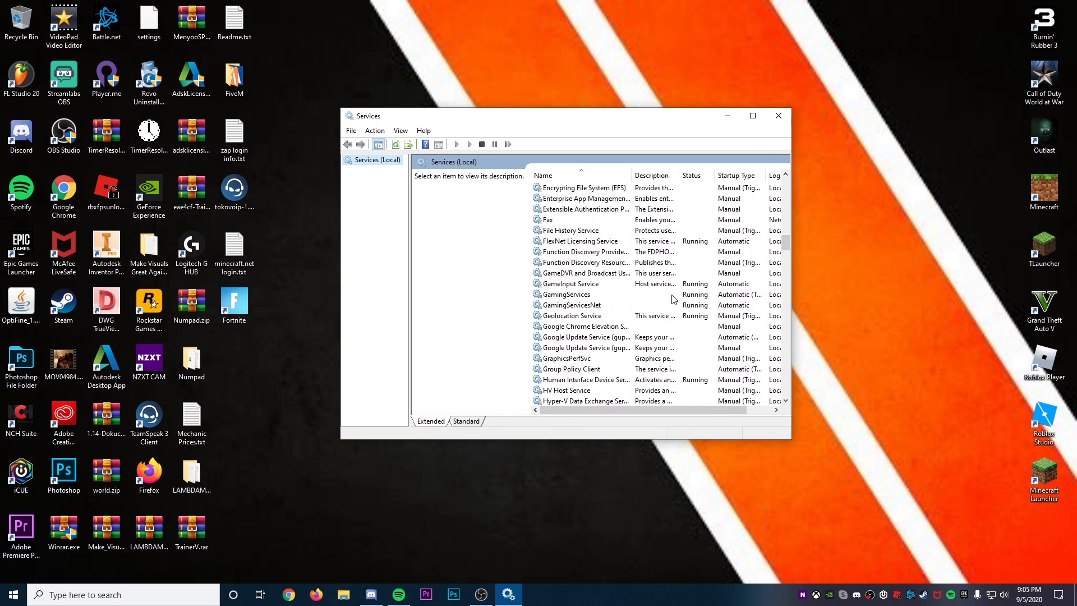
scroll(639, 313, "down", 11)
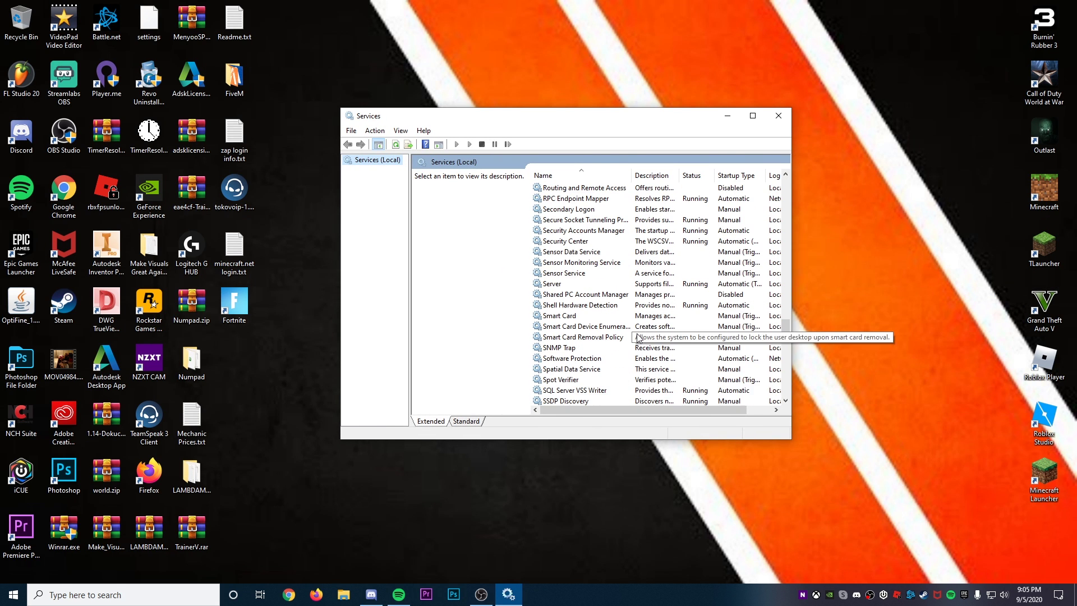
left_click(577, 348)
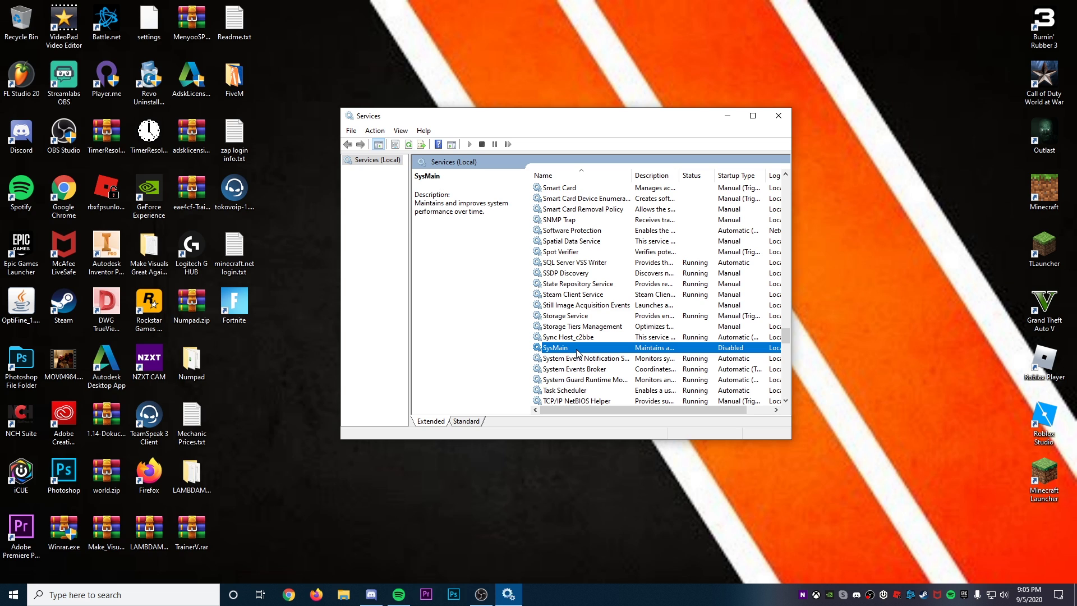
right_click(576, 352)
left_click(496, 382)
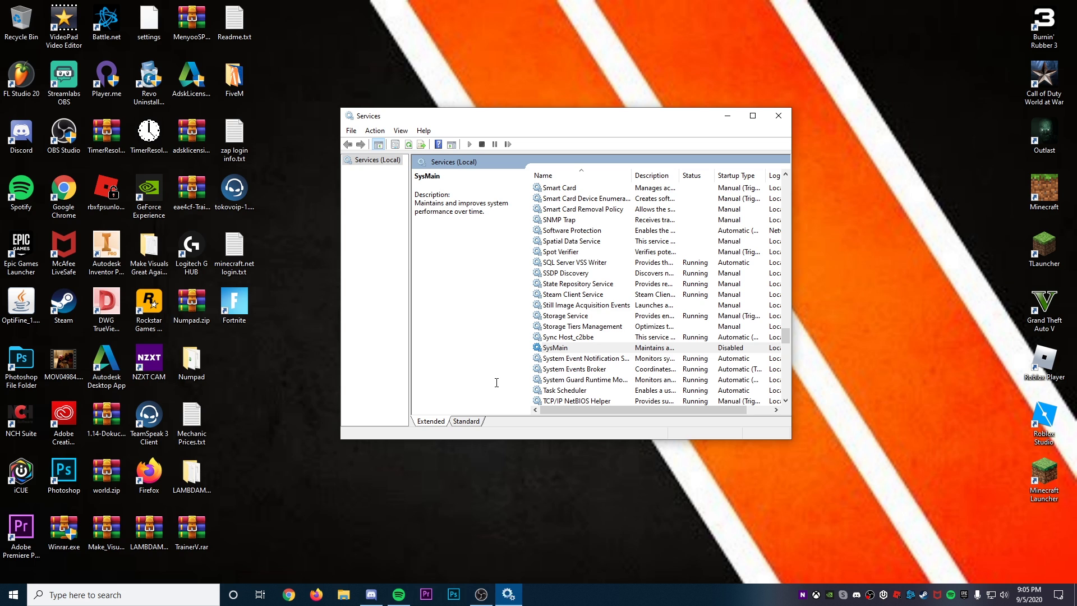
Step: Set SysMain's startup type to Disabled, stop the service, and apply in its Properties
right_click(560, 348)
left_click(601, 452)
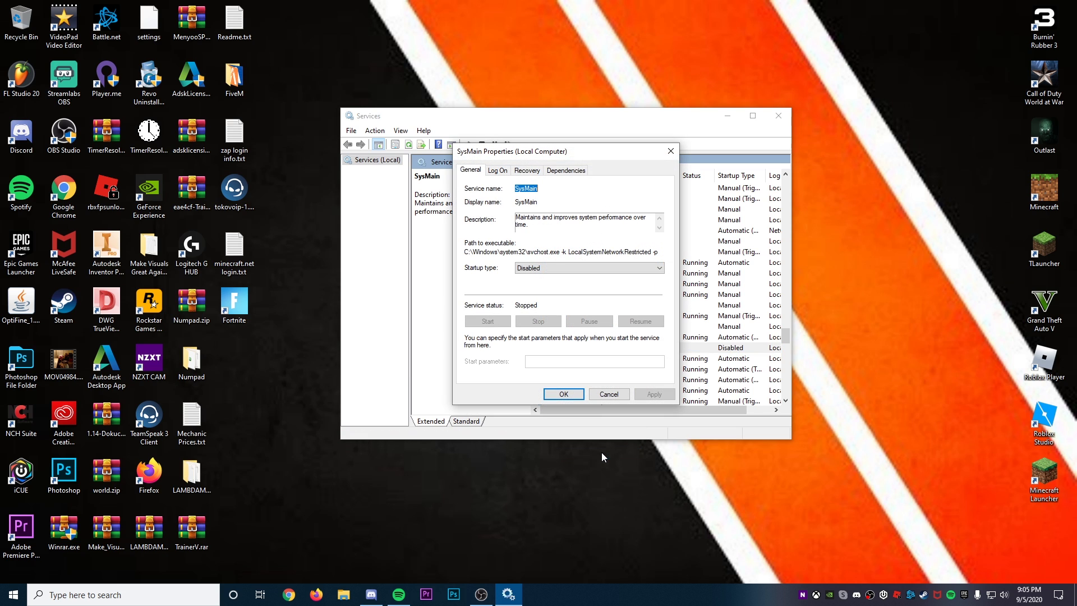
left_click(541, 268)
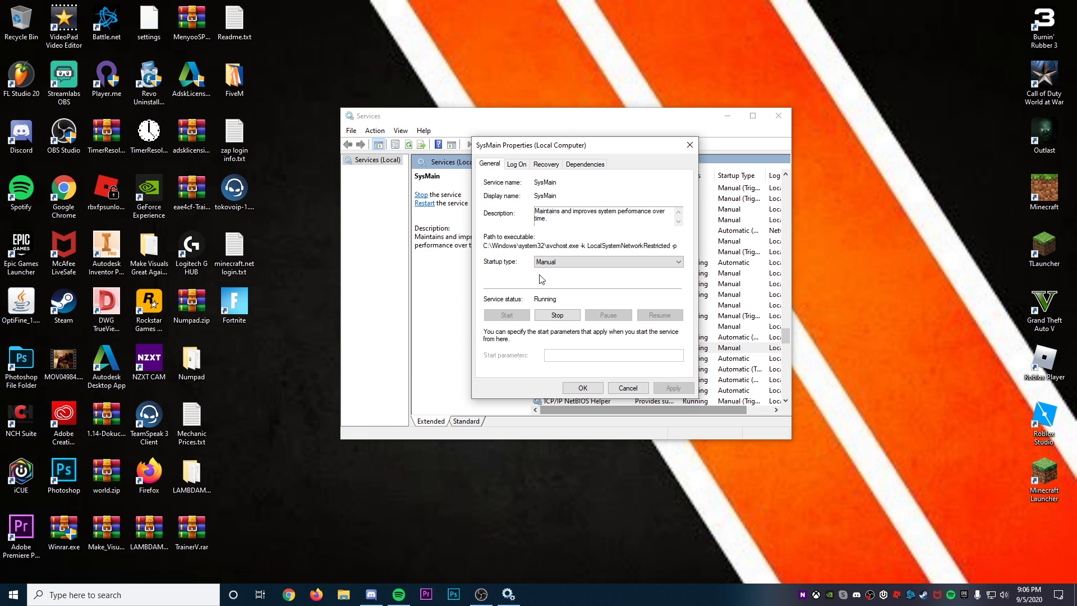
left_click(548, 264)
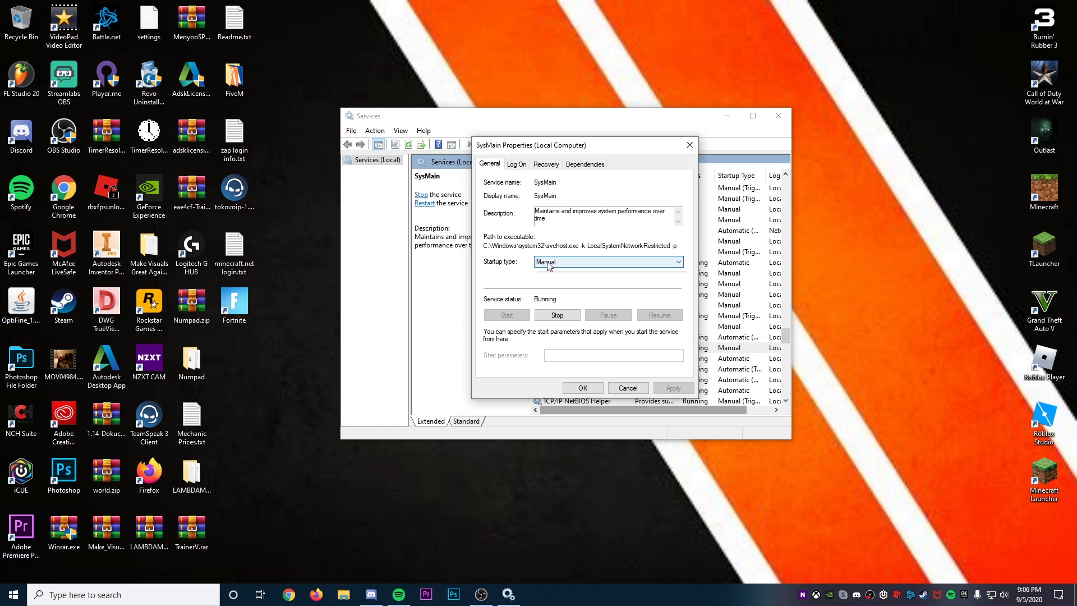
left_click(550, 294)
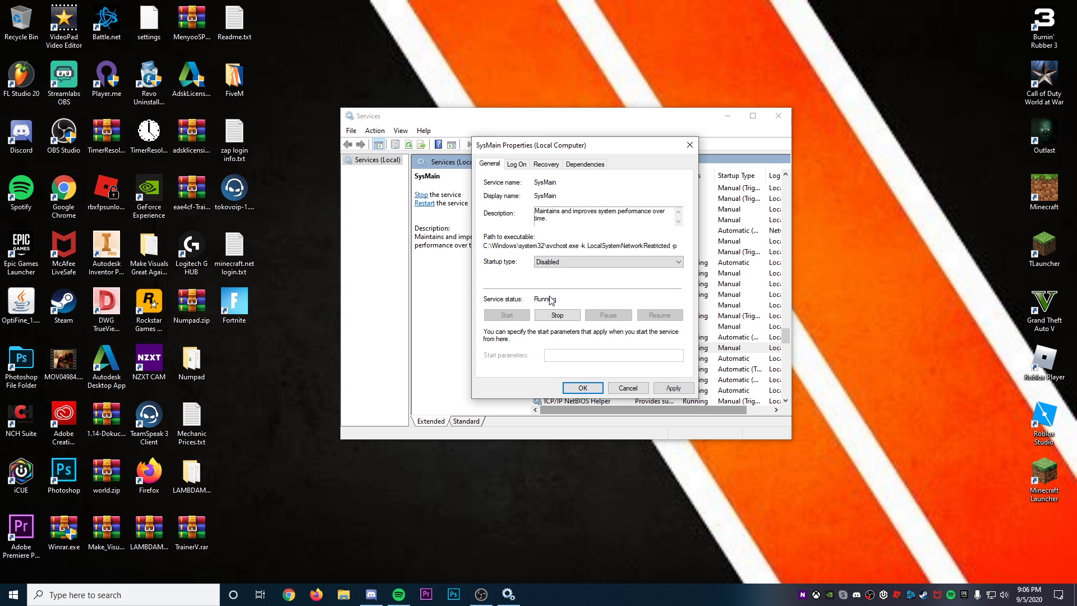
left_click(556, 315)
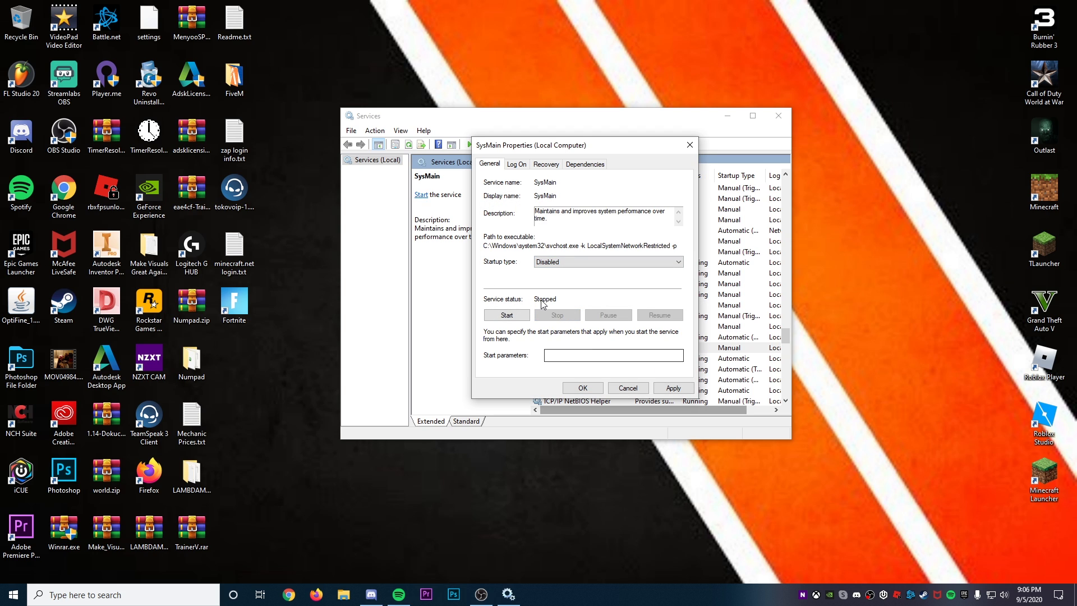
left_click(674, 388)
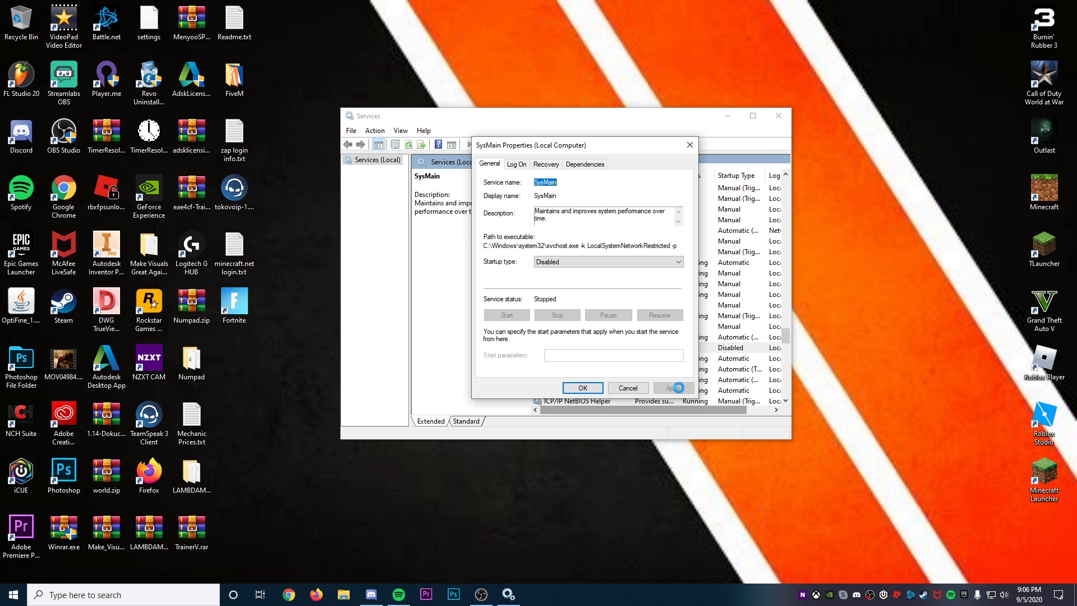
left_click(583, 387)
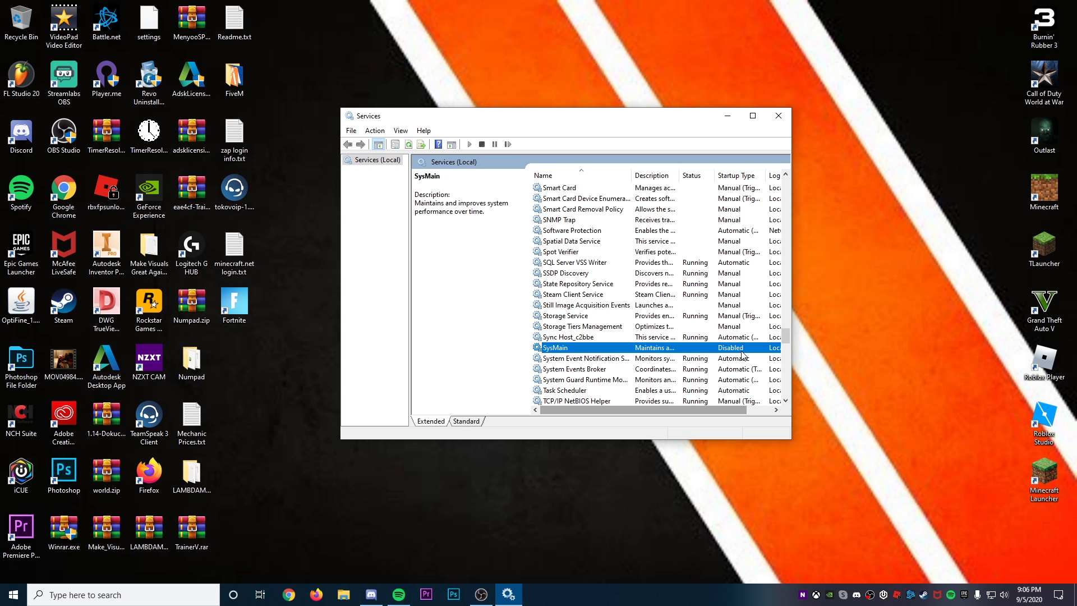
Step: Close Services and open the %temp% folder from search, listing 705 items
left_click(778, 116)
left_click(49, 594)
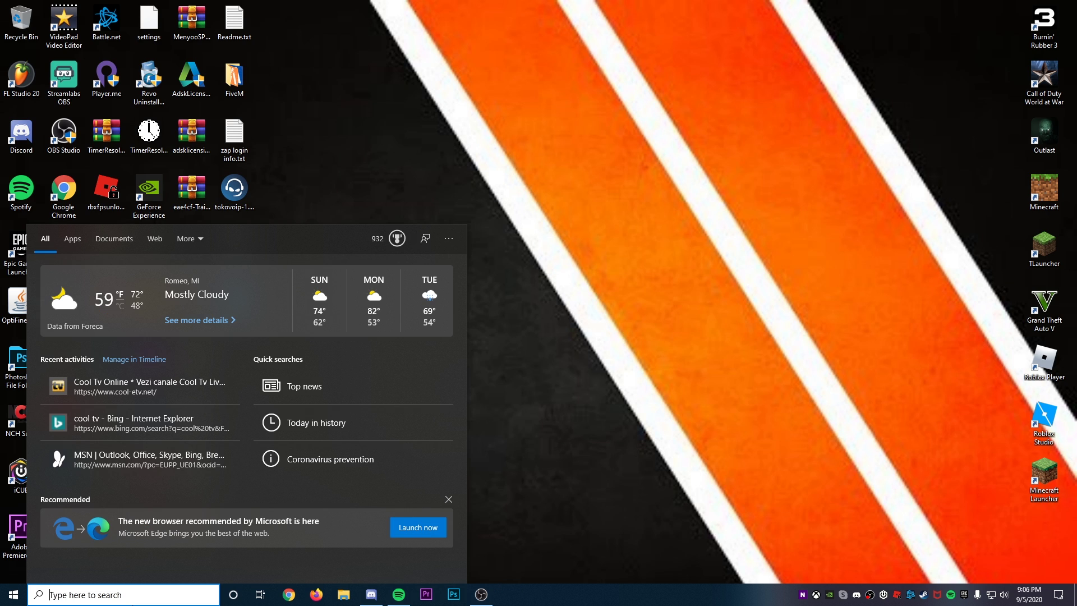
type("%temp%")
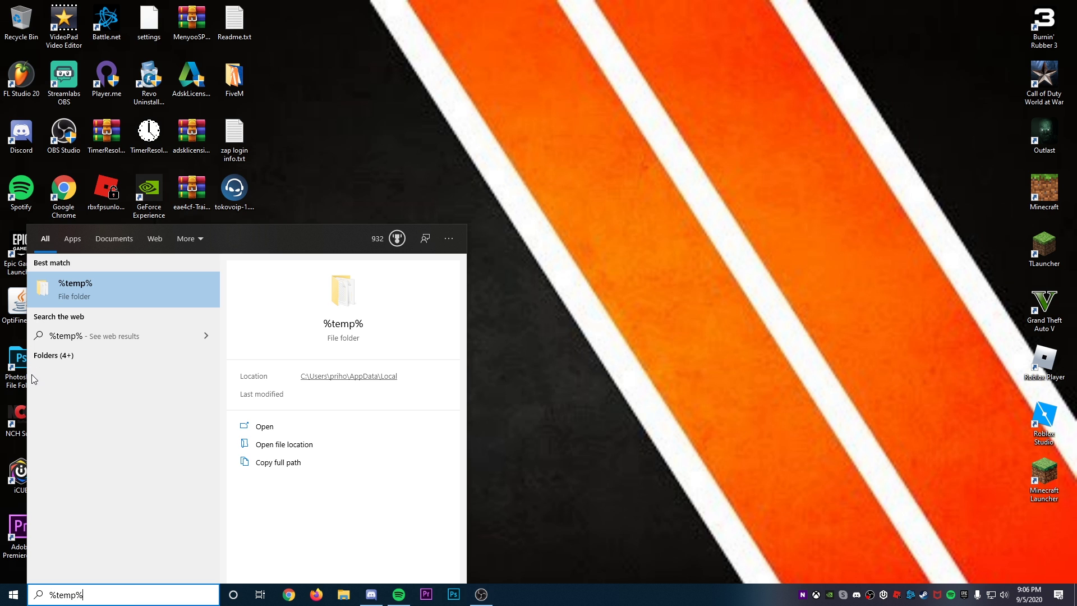
left_click(137, 295)
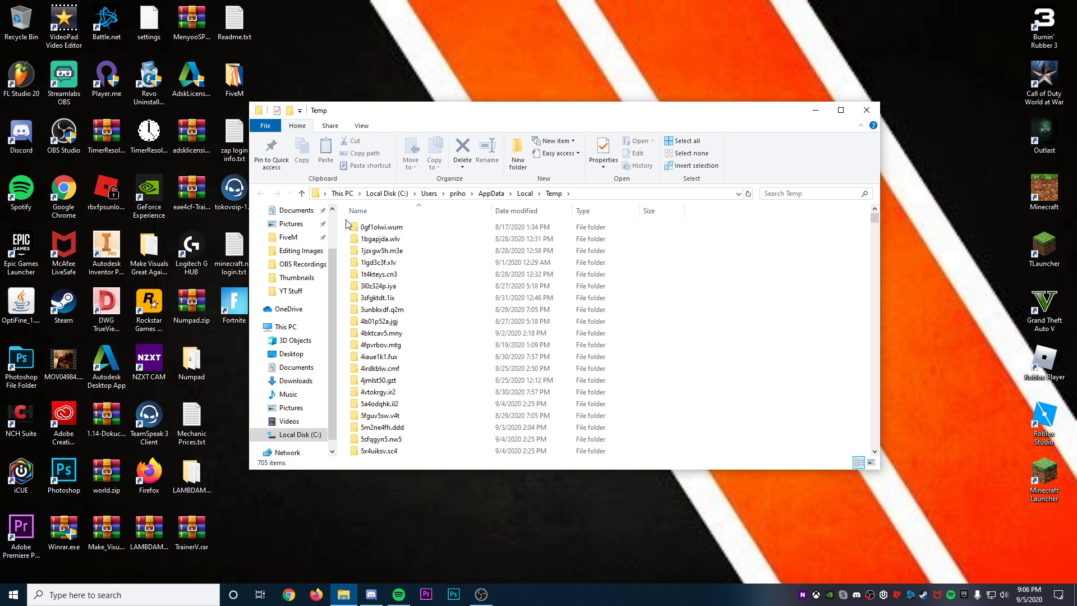
scroll(432, 342, "down", 20)
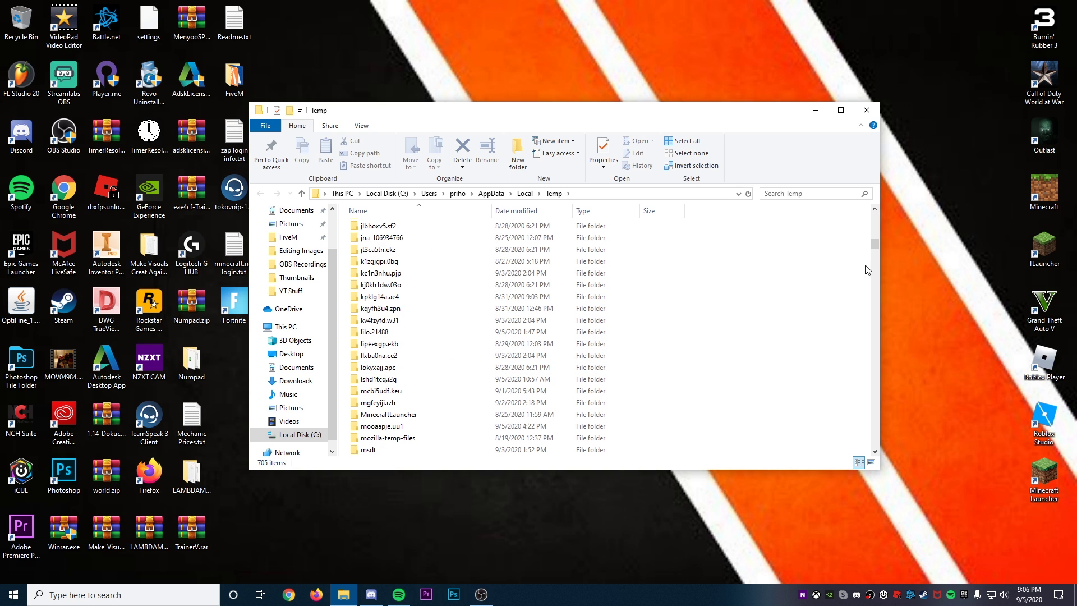
Step: Quit iCUE and Discord from the tray, then box-select every item in the Temp folder
left_click_drag(877, 244, 864, 213)
left_click(346, 232)
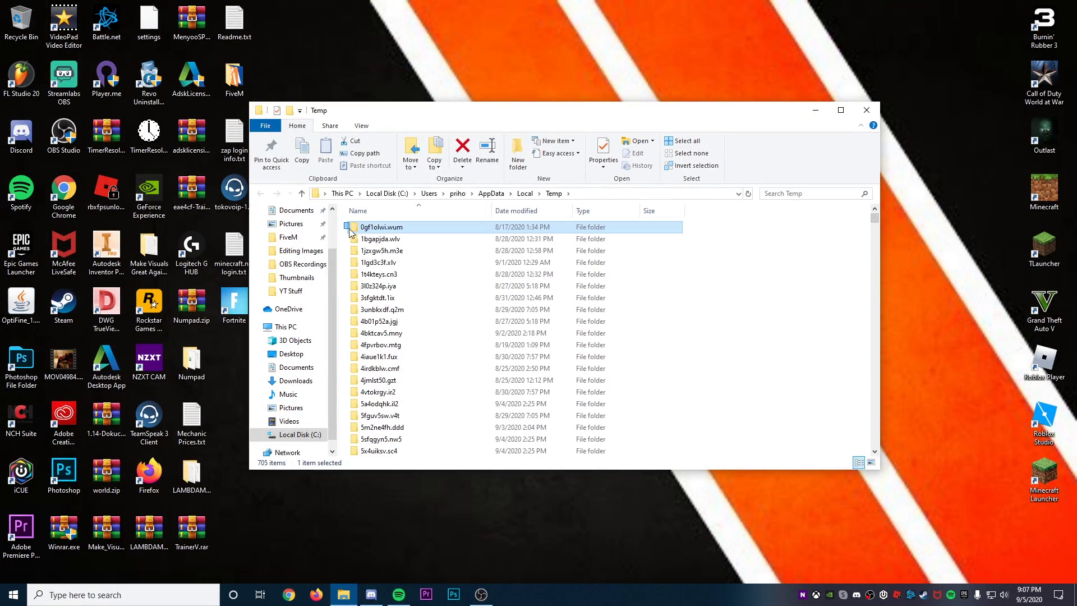
left_click(346, 231)
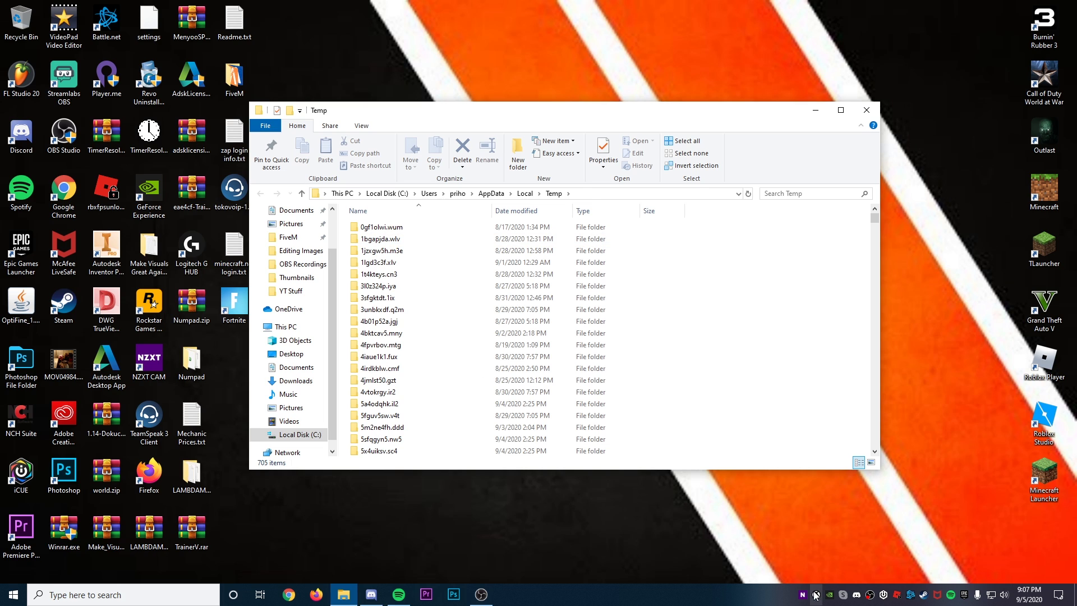
right_click(885, 599)
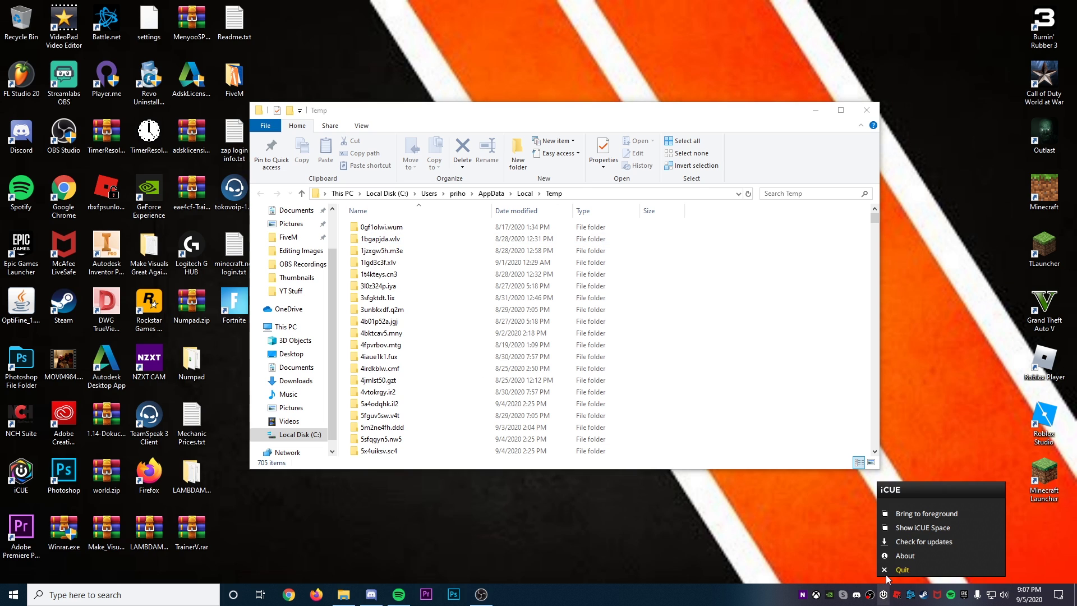
left_click(886, 572)
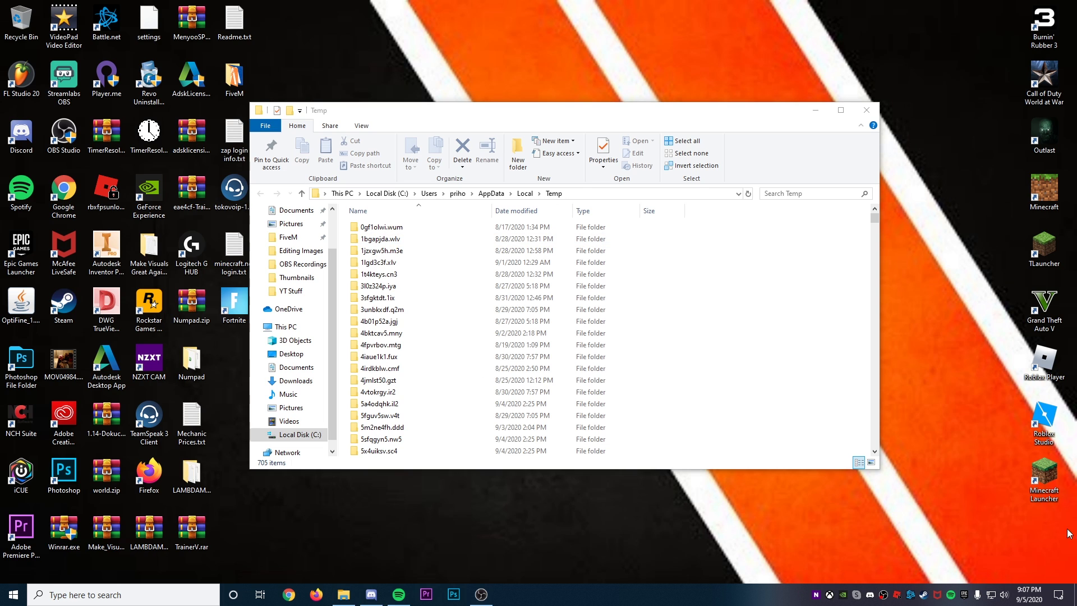
right_click(883, 595)
right_click(871, 595)
left_click(900, 594)
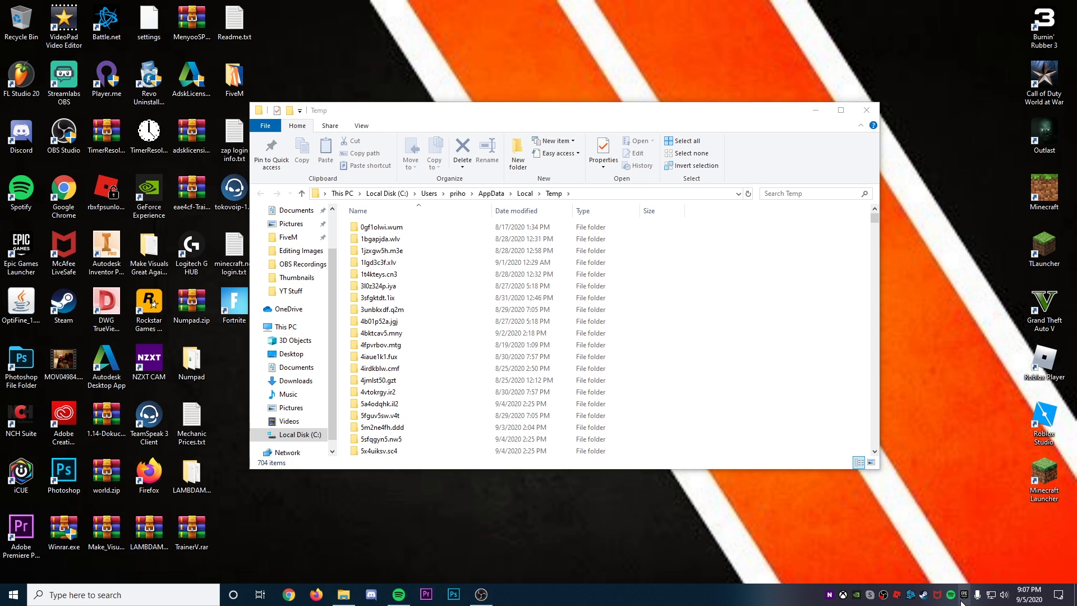
left_click_drag(346, 223, 605, 455)
Step: Delete the selected Temp items past the permission warning, quitting Skype to unlock its folder
key("Delete")
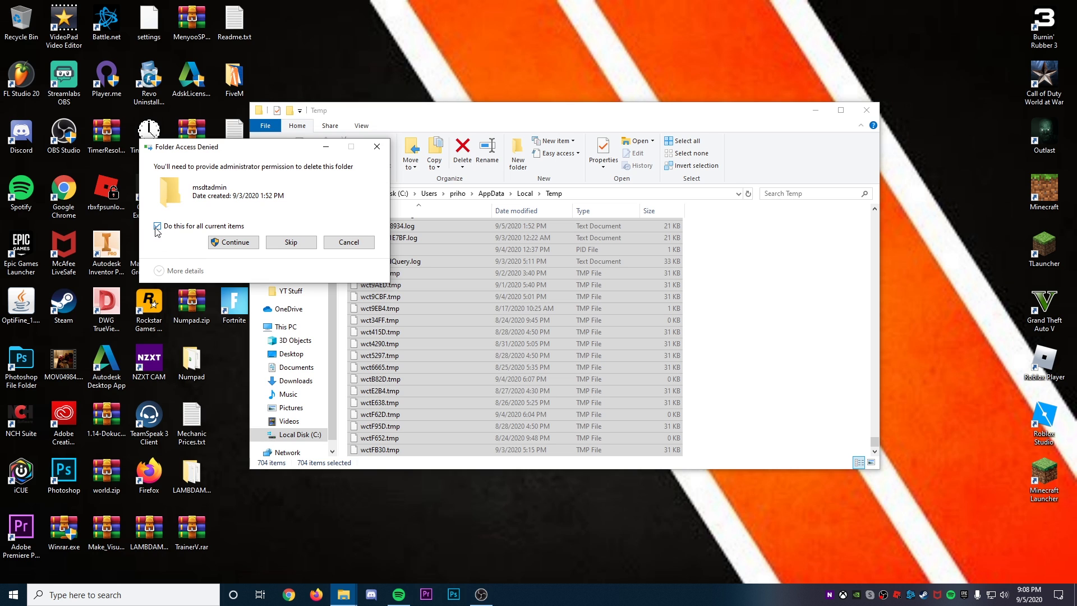
left_click(226, 245)
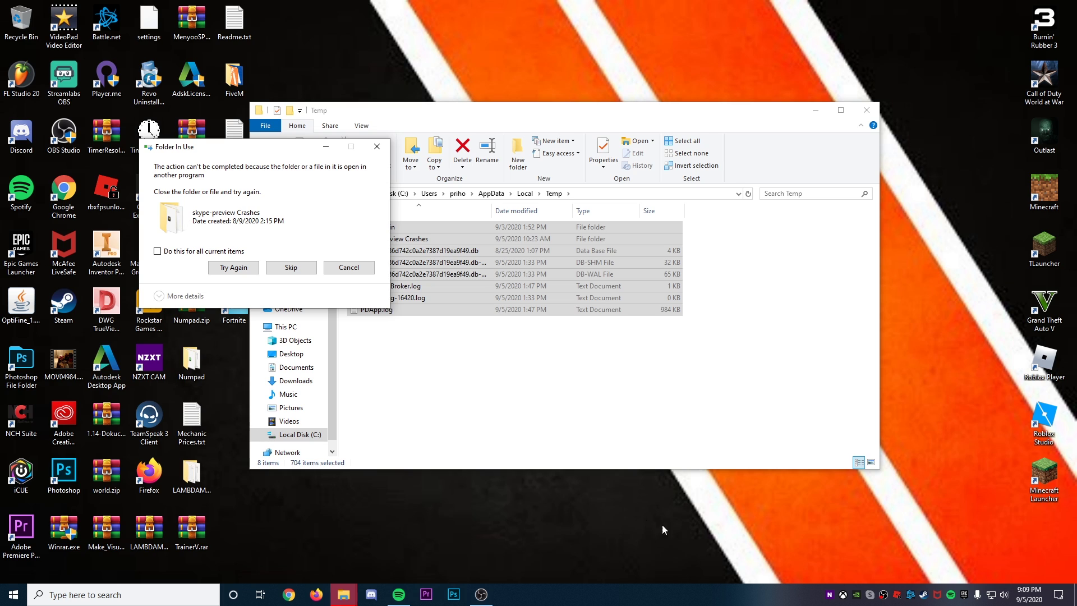
right_click(870, 594)
left_click(904, 585)
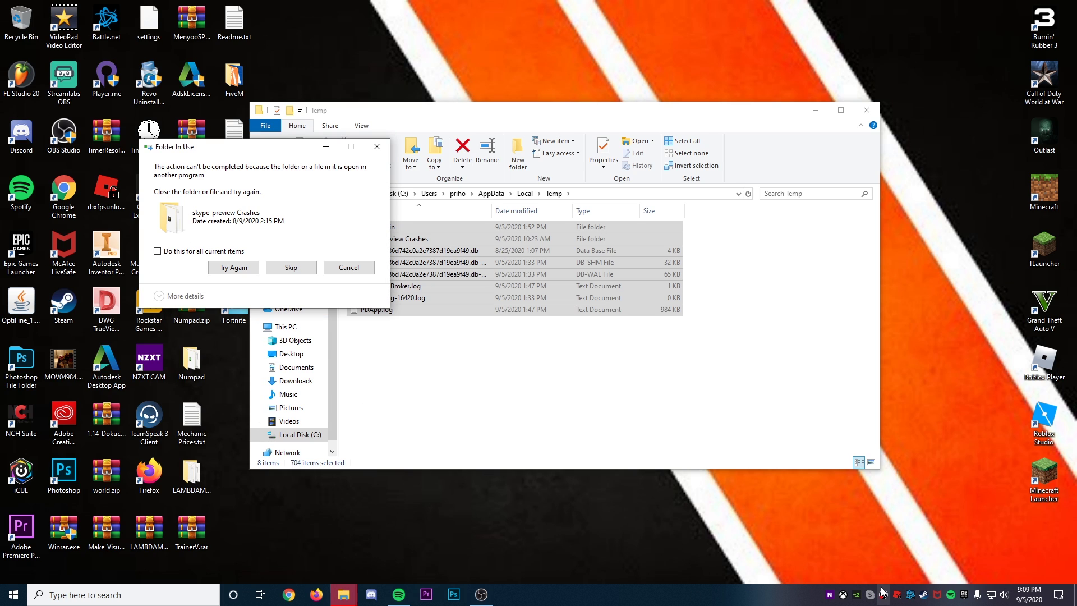
left_click(215, 250)
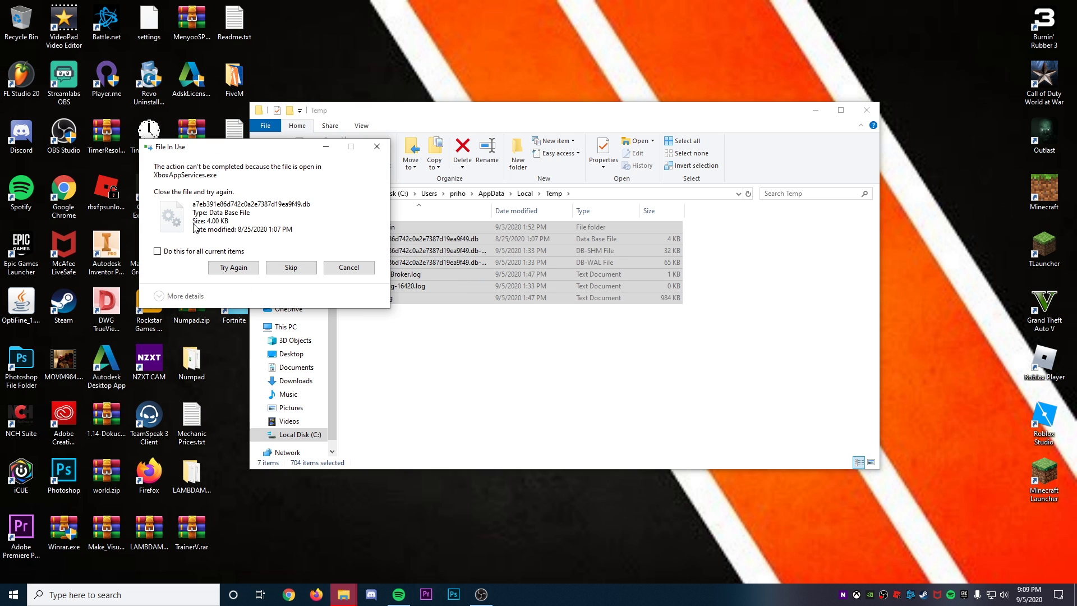
Step: Quit the Xbox app and retry deleting the locked file
right_click(857, 593)
left_click(898, 587)
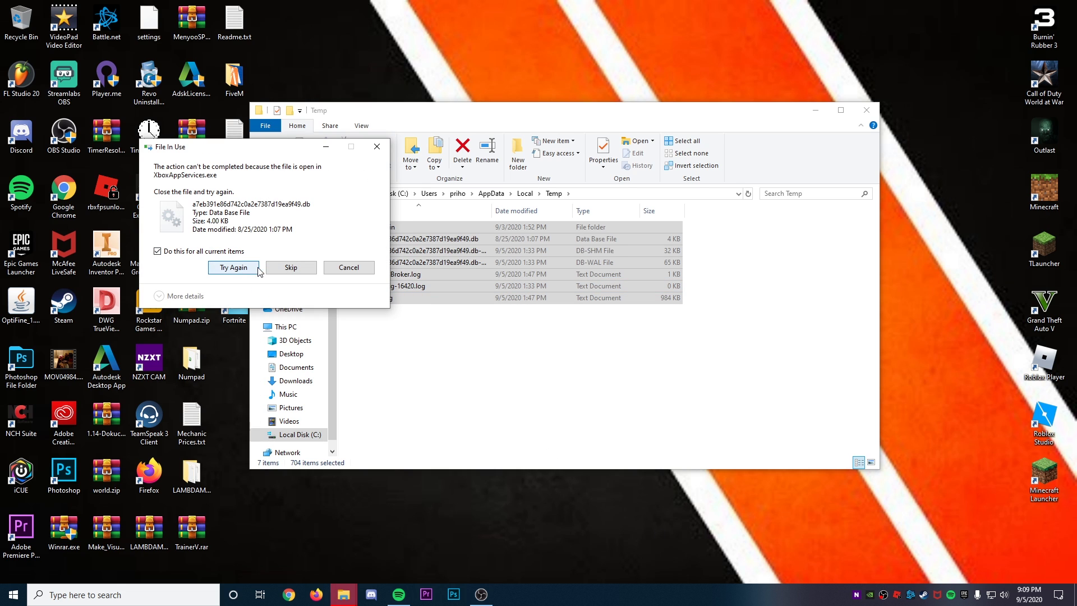
left_click(232, 268)
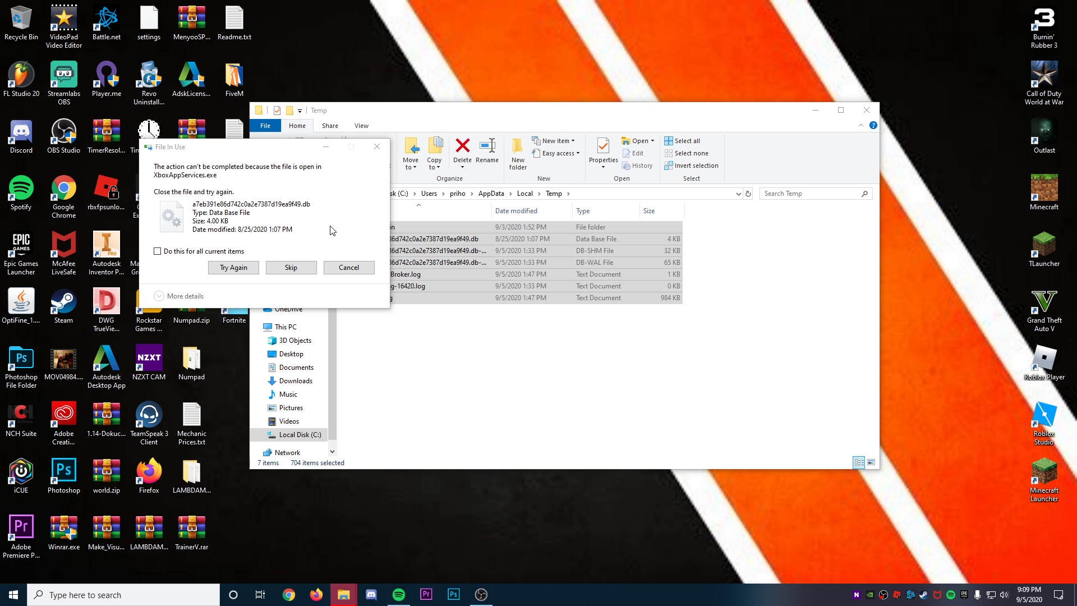
Step: End the Xbox Game Bar process in Task Manager and retry deleting the locked Xbox file
key("ctrl+shift+Escape")
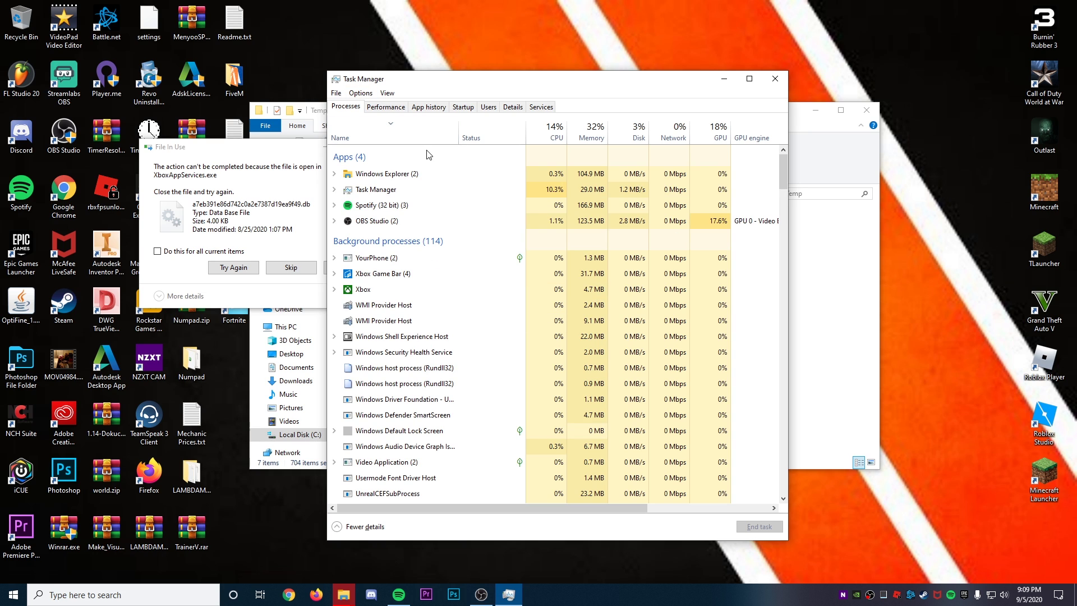
left_click(485, 291)
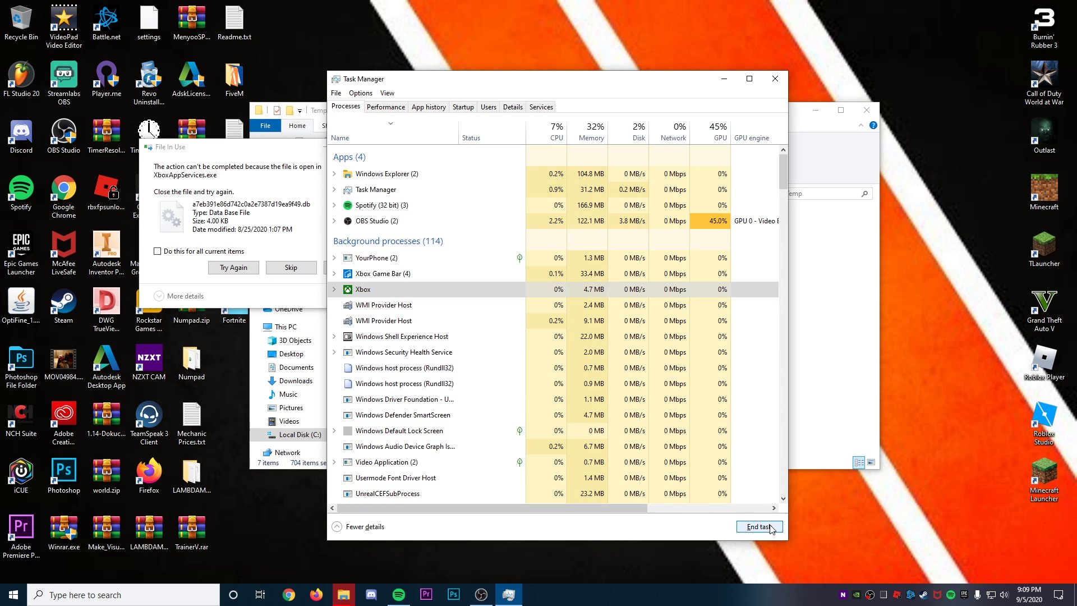
left_click(662, 274)
left_click(758, 526)
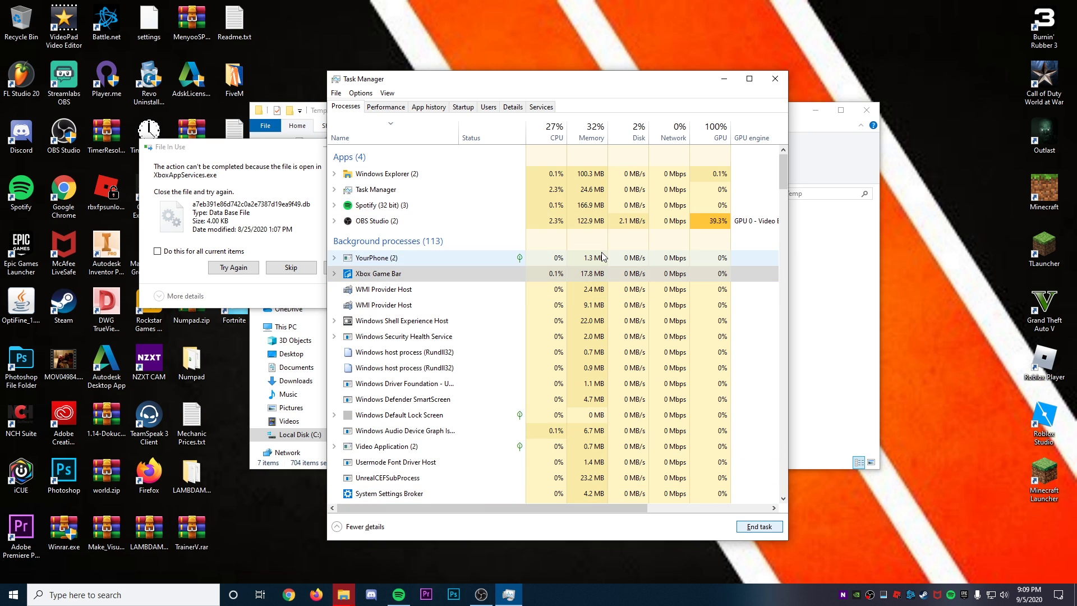
left_click(773, 79)
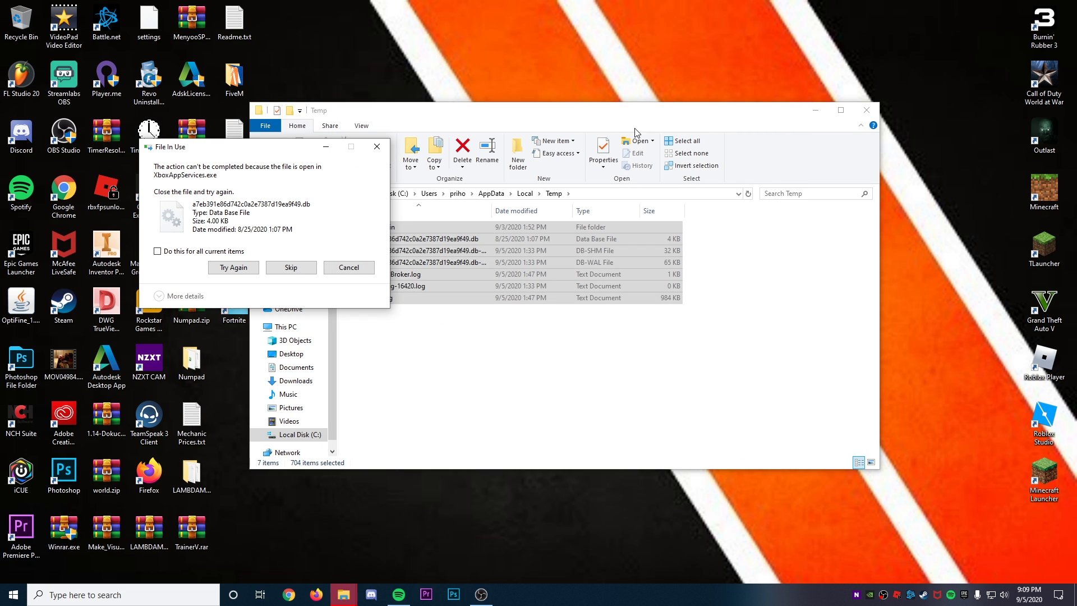
left_click(220, 265)
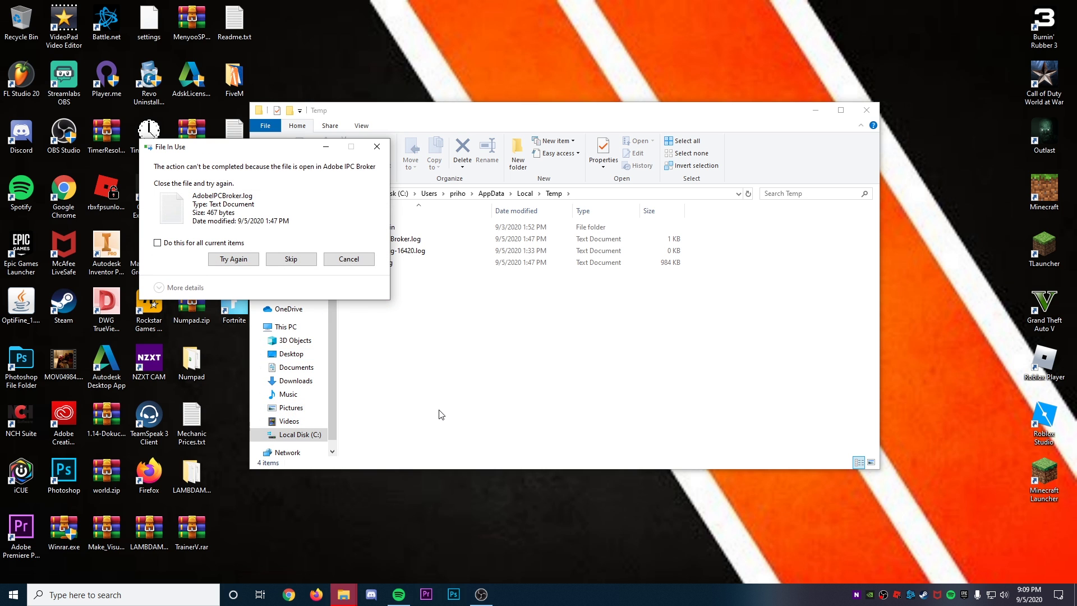
Step: End the Adobe IPC Broker process and retry deleting the locked Adobe log
key("ctrl+shift+Escape")
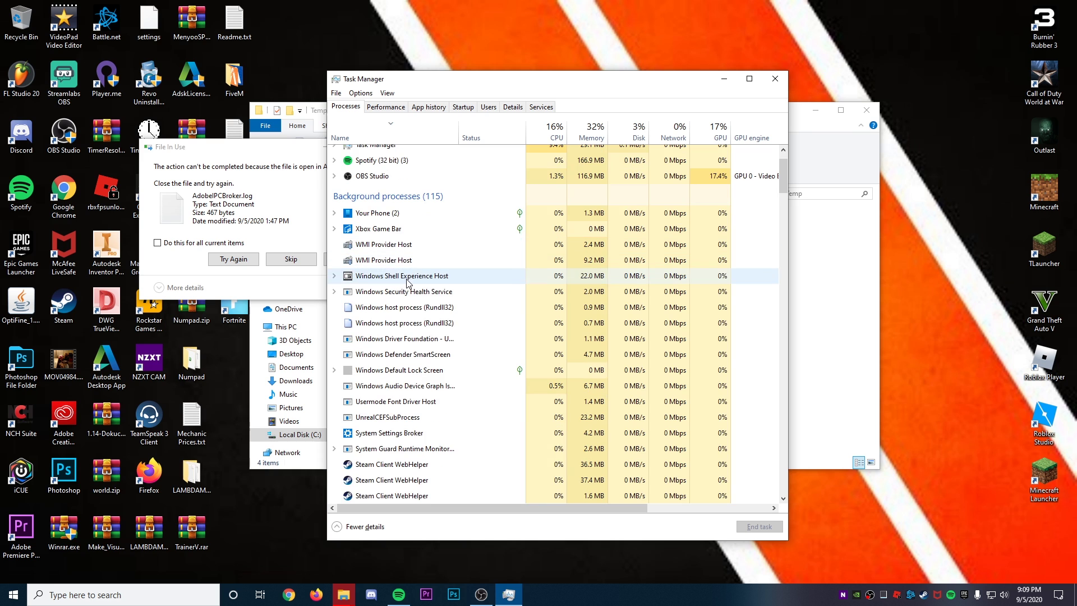
scroll(409, 274, "down", 3)
scroll(425, 352, "down", 20)
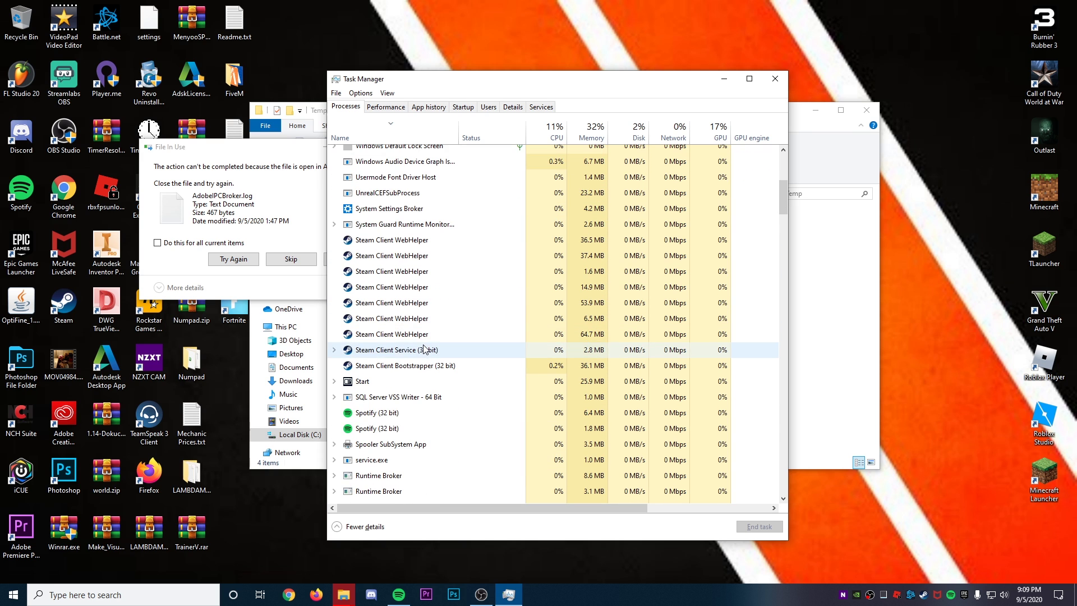
scroll(457, 330, "down", 10)
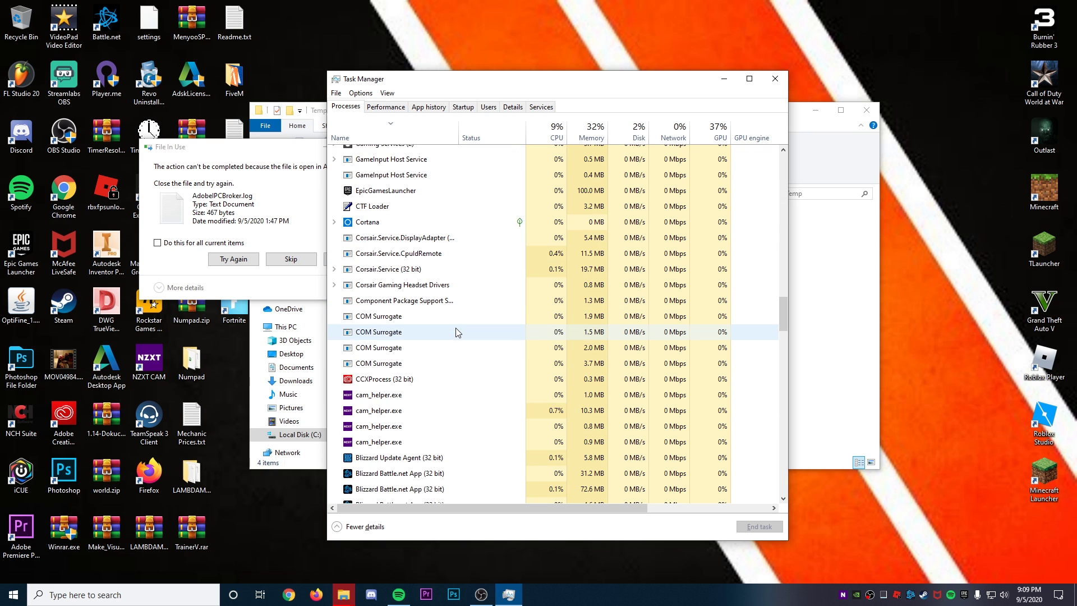
left_click(402, 269)
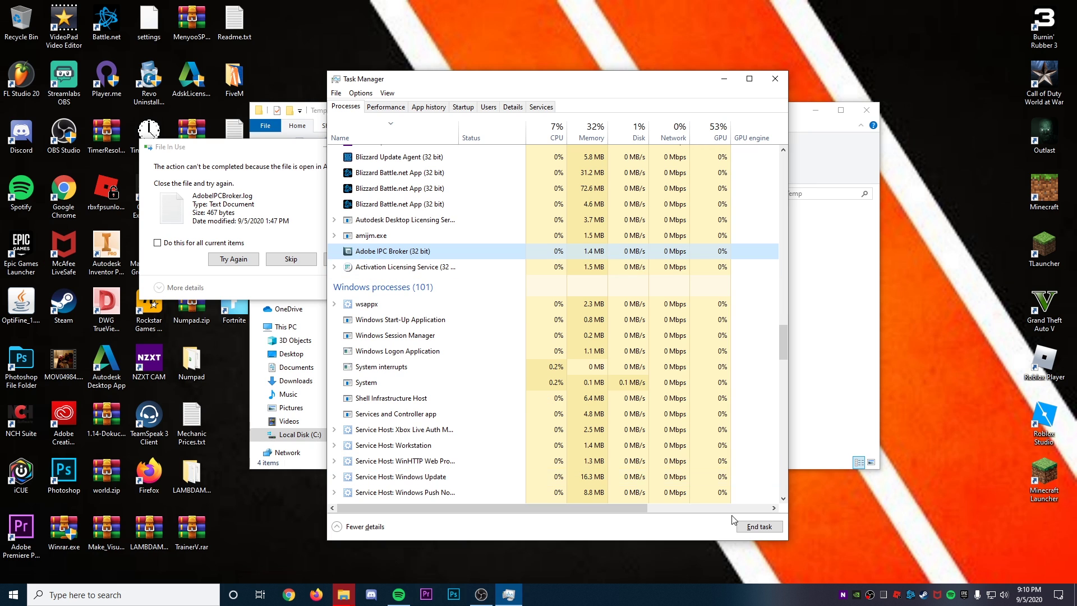
left_click(759, 526)
key("alt+F4")
left_click(231, 259)
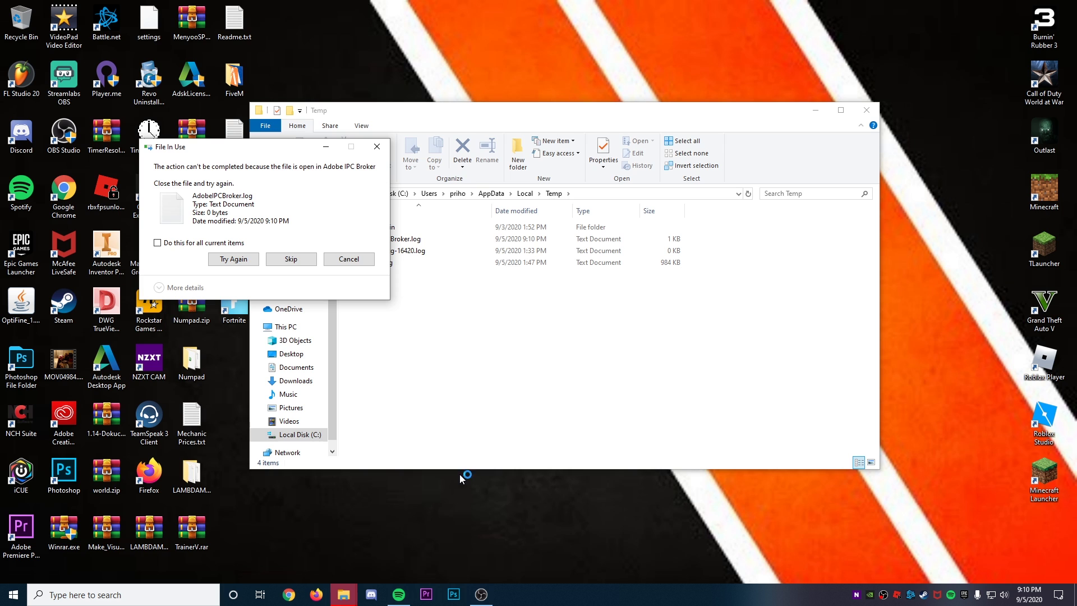
Step: End the Autodesk Desktop Licensing and amijm.exe processes in Task Manager
key("ctrl+shift+Escape")
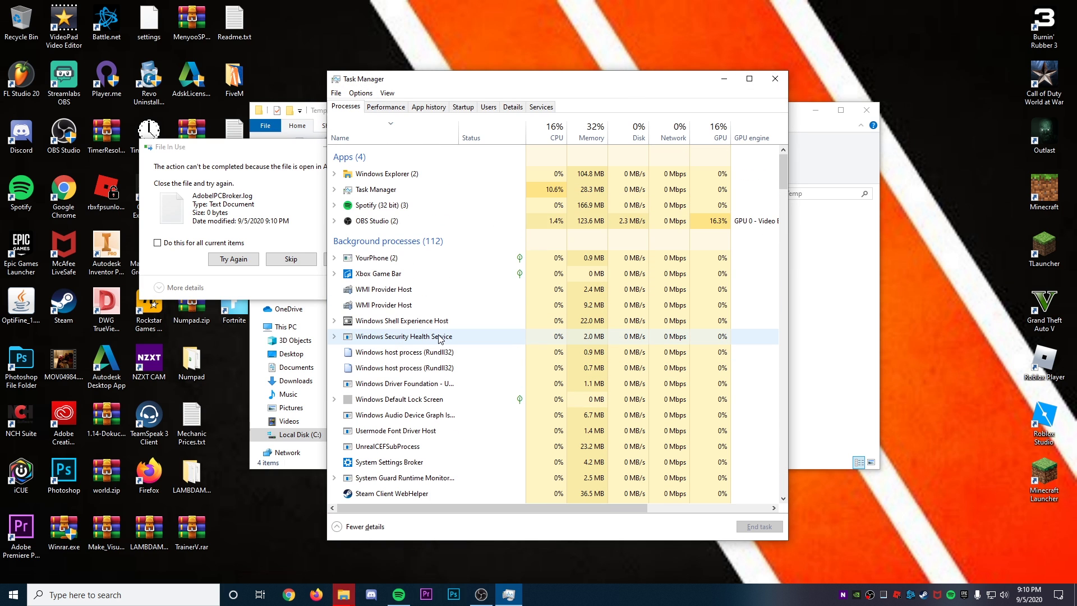
scroll(449, 387, "down", 20)
left_click(220, 262)
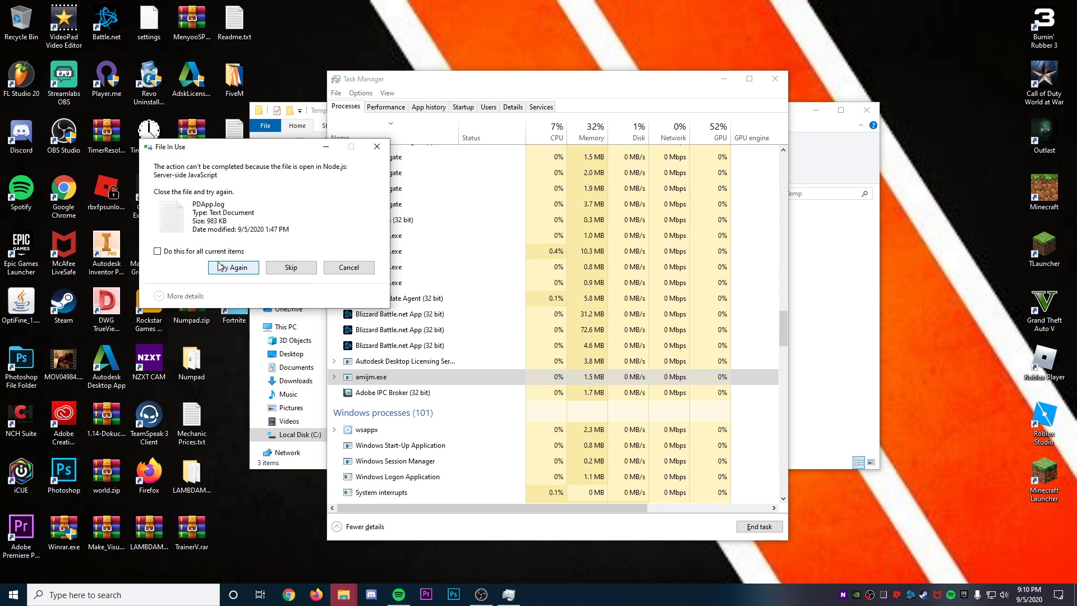
left_click(335, 378)
left_click(336, 378)
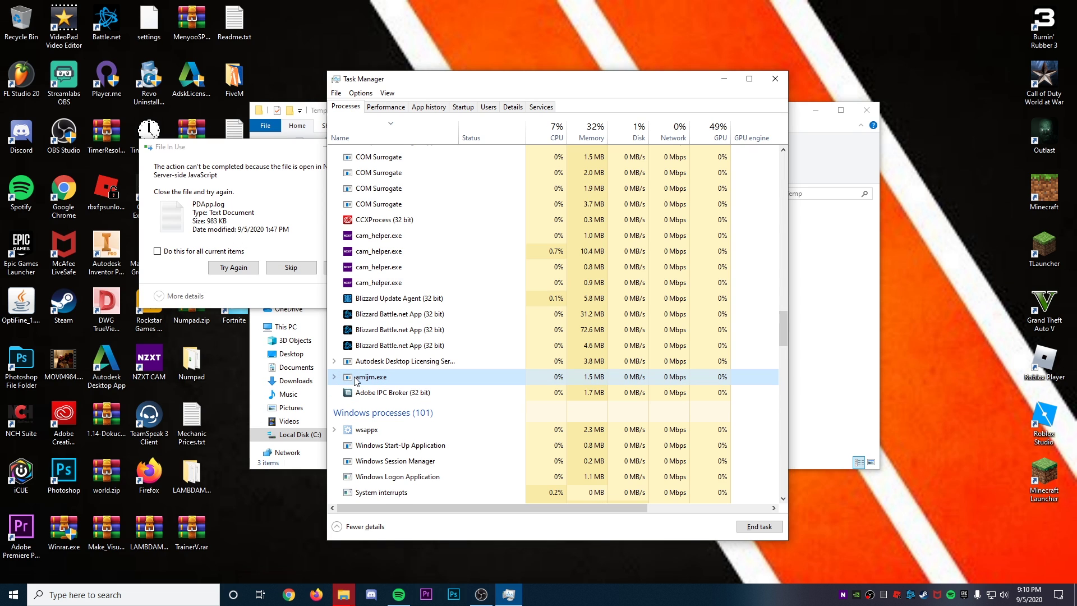
key("Up")
left_click(759, 526)
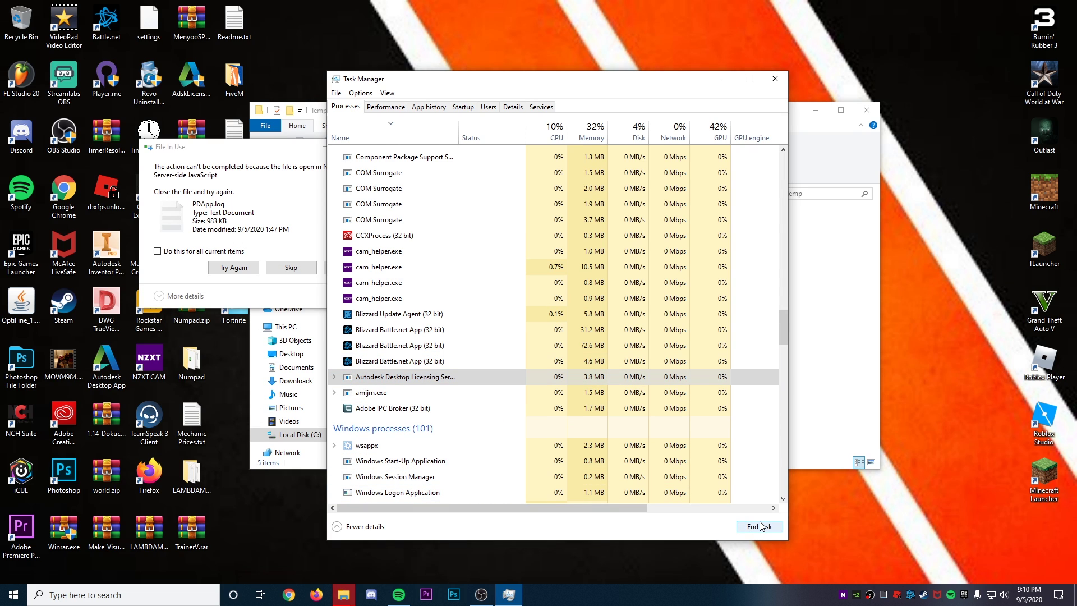
left_click(390, 377)
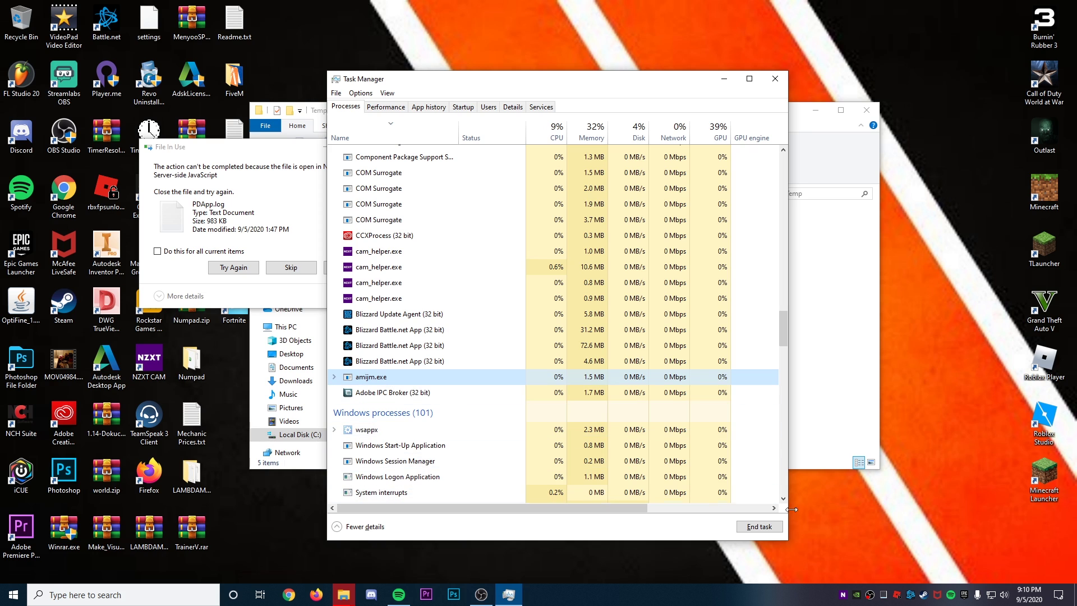
left_click(759, 526)
Step: Retry the remaining deletions for all locked items, skip the file still in use, and close Task Manager
left_click(223, 258)
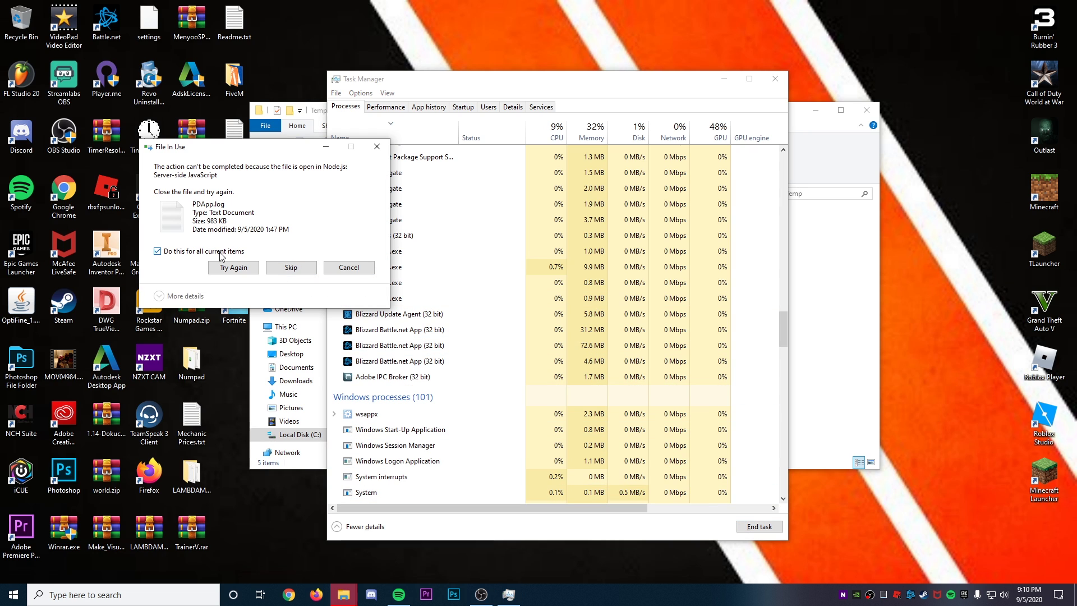
left_click(221, 251)
left_click(241, 269)
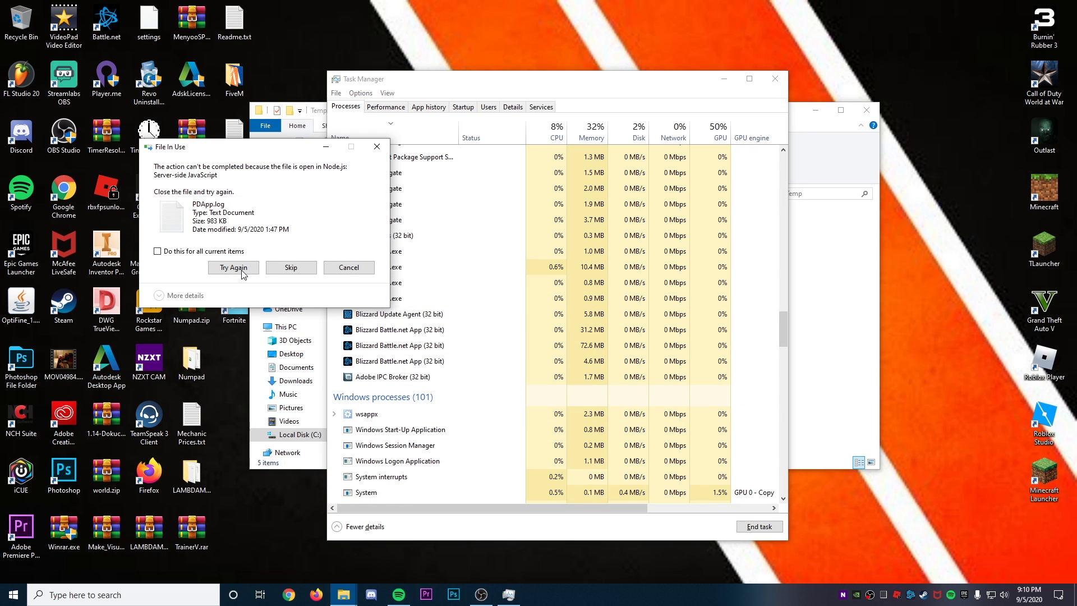
left_click(215, 251)
left_click(290, 268)
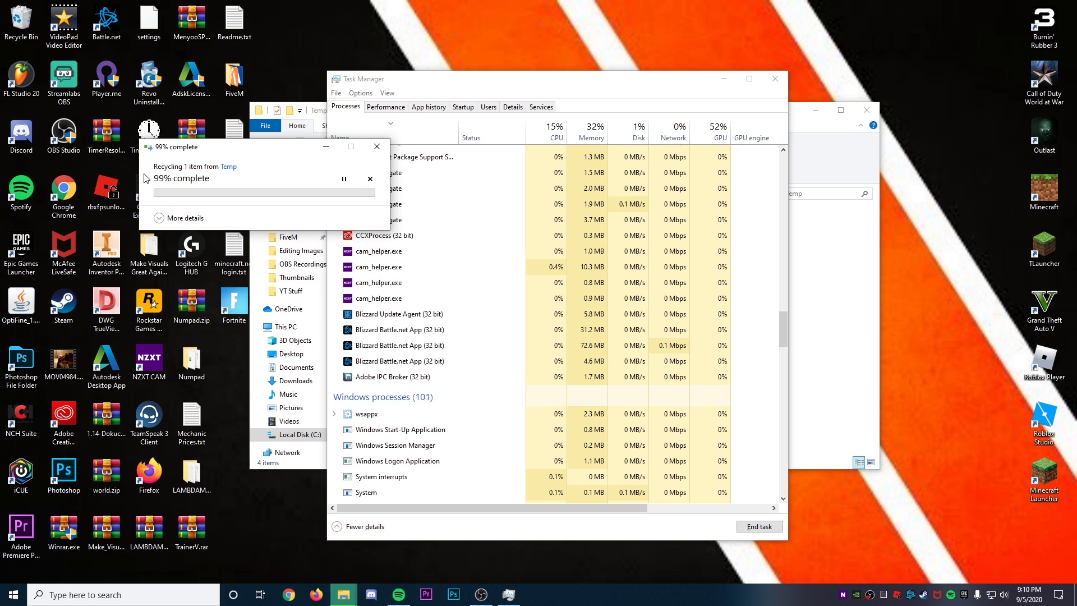
left_click_drag(511, 82, 641, 100)
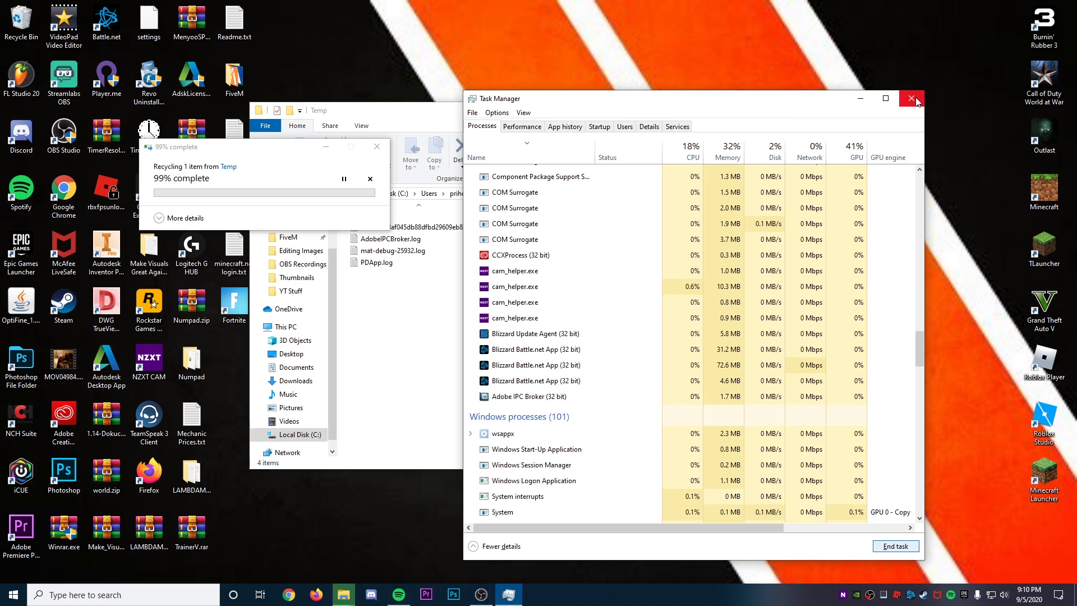
left_click(908, 97)
left_click(550, 326)
Step: Empty the desktop Recycle Bin, confirming permanent deletion of the recycled temp files
left_click(196, 141)
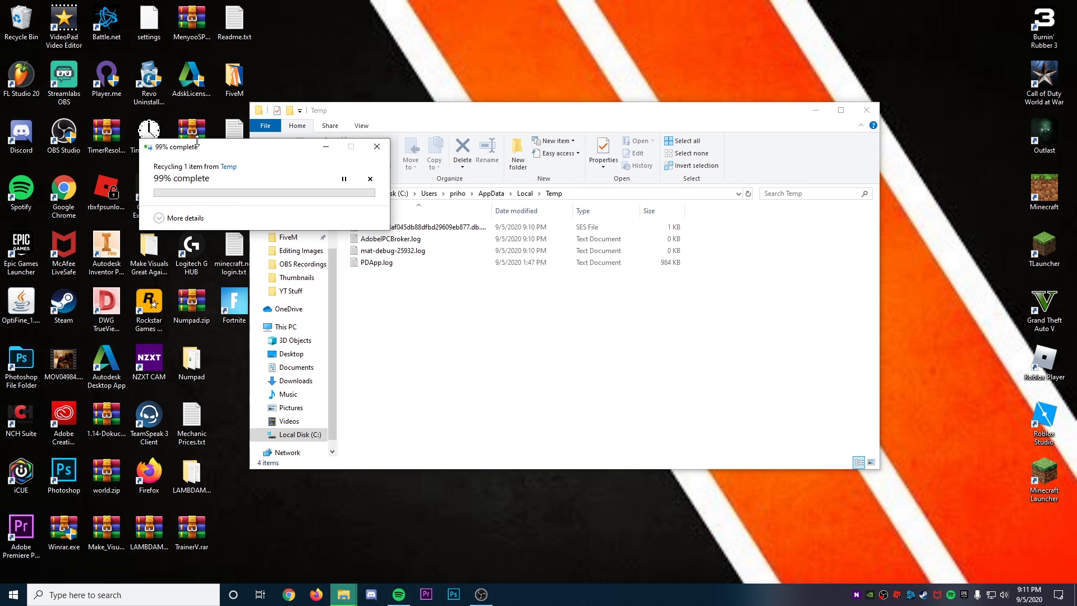
left_click_drag(251, 155, 474, 271)
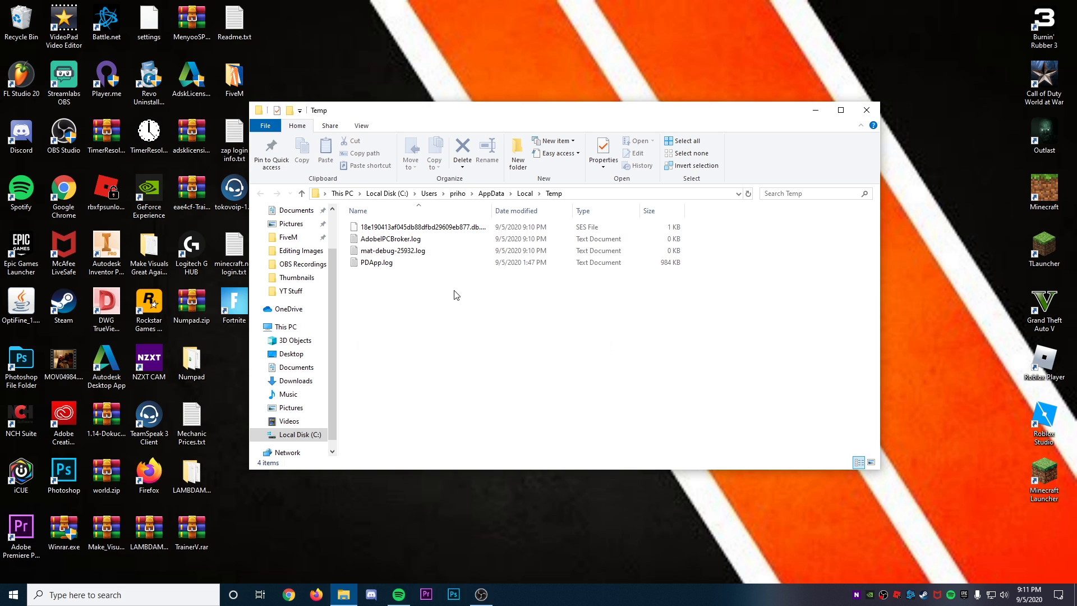
right_click(27, 32)
left_click(59, 49)
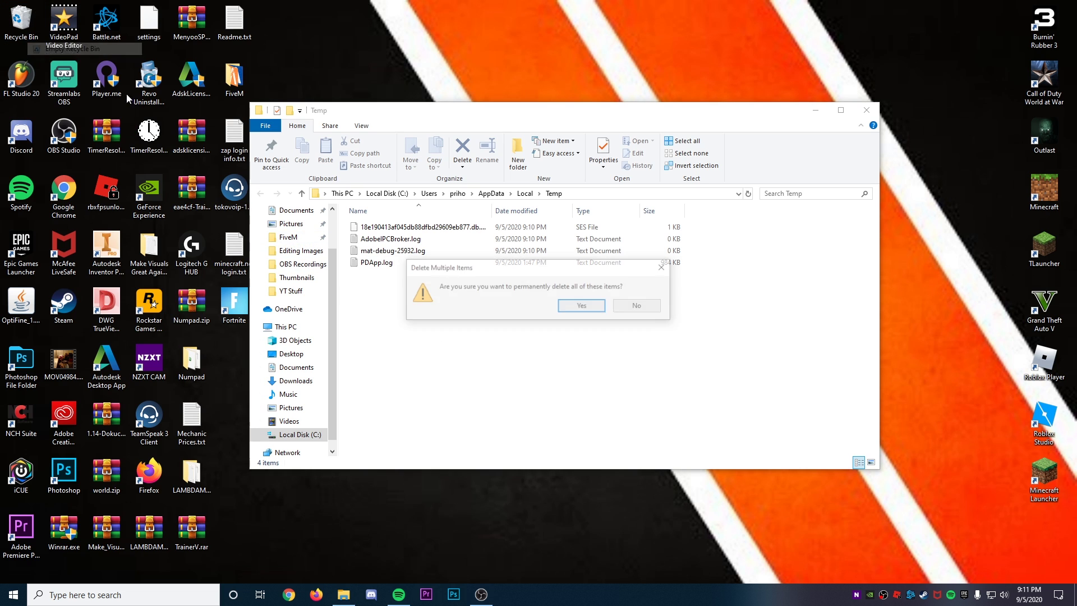
left_click(590, 304)
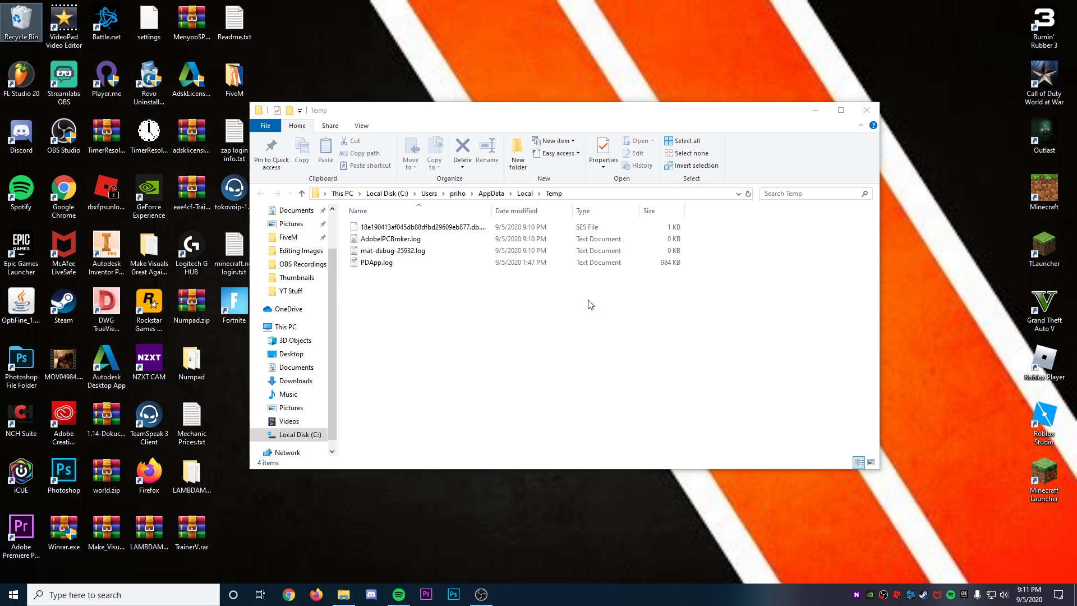
Step: Move the deletion progress dialog aside and minimize the Temp folder window
left_click_drag(481, 152, 512, 242)
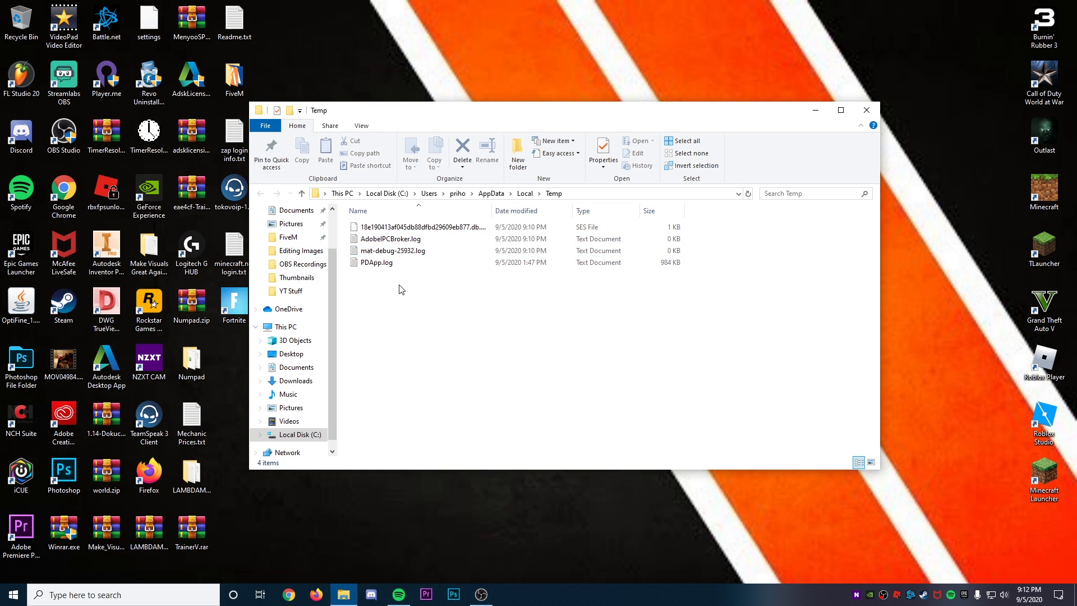
left_click_drag(664, 110, 759, 98)
left_click(909, 99)
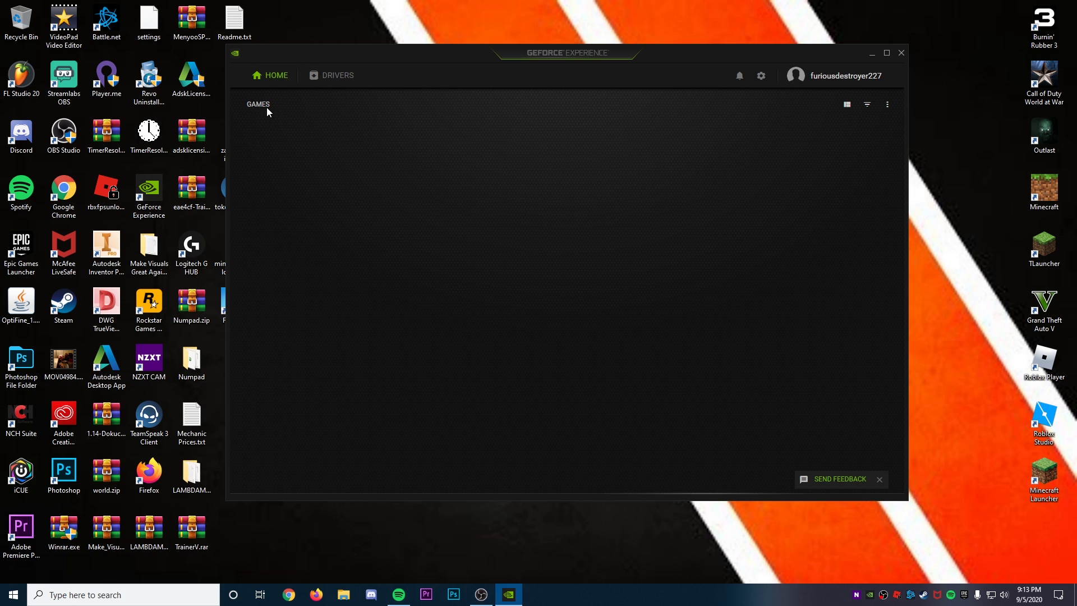
Step: Optimize Fortnite with the custom slider set fully to Quality for Epic settings at 1920x1080
left_click_drag(388, 54, 463, 59)
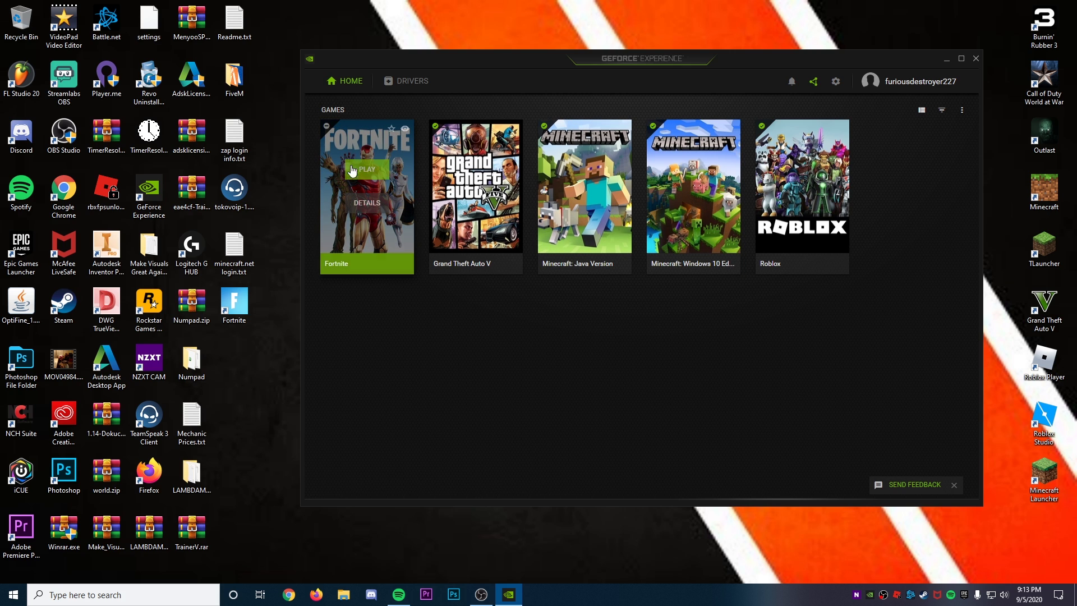
left_click(361, 206)
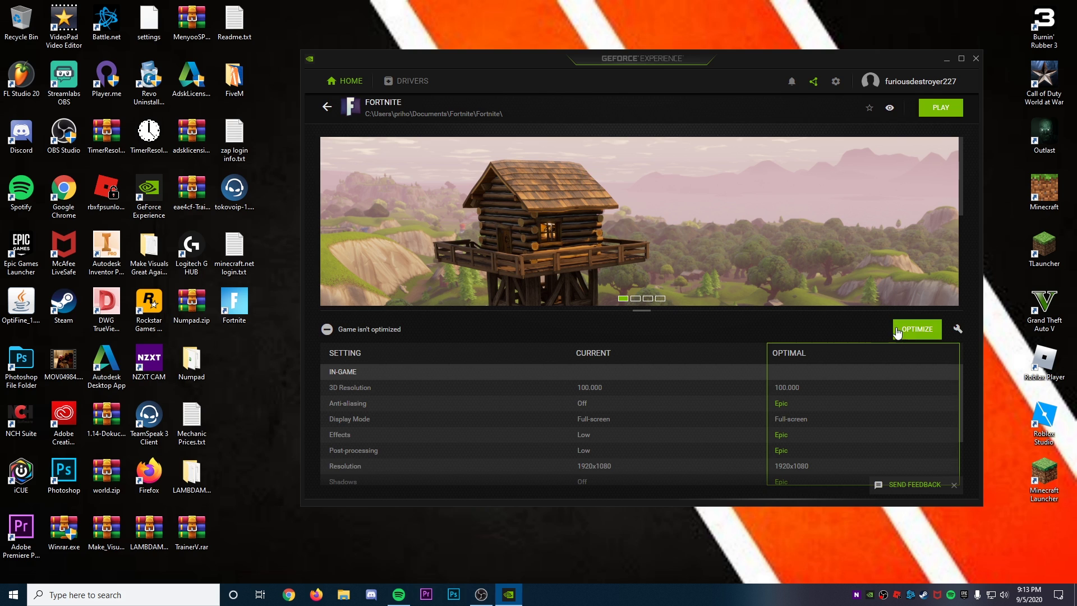
left_click(956, 331)
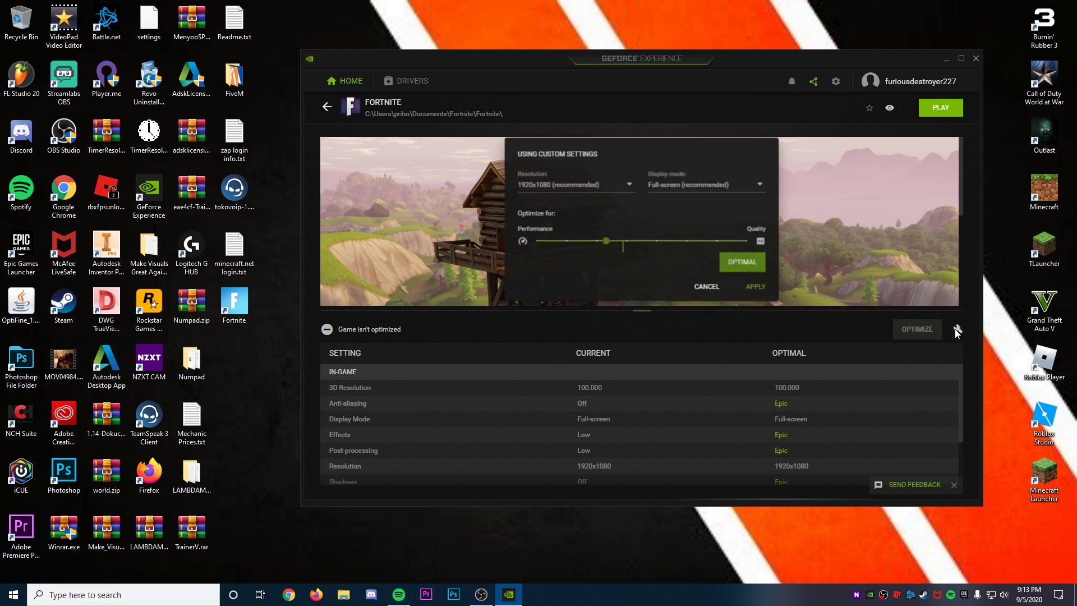
left_click_drag(748, 246, 594, 245)
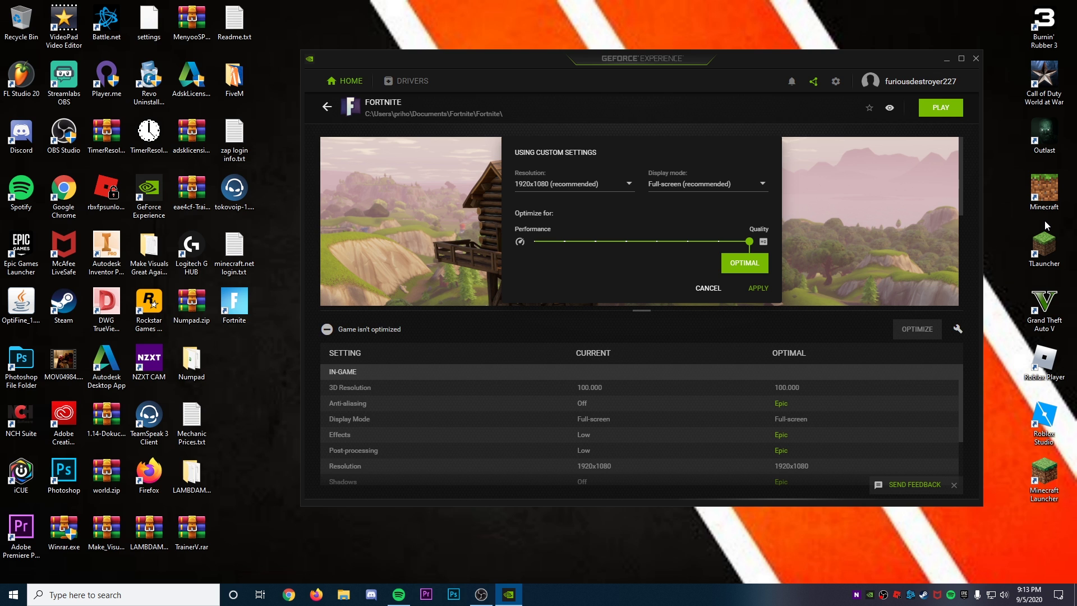
left_click(758, 288)
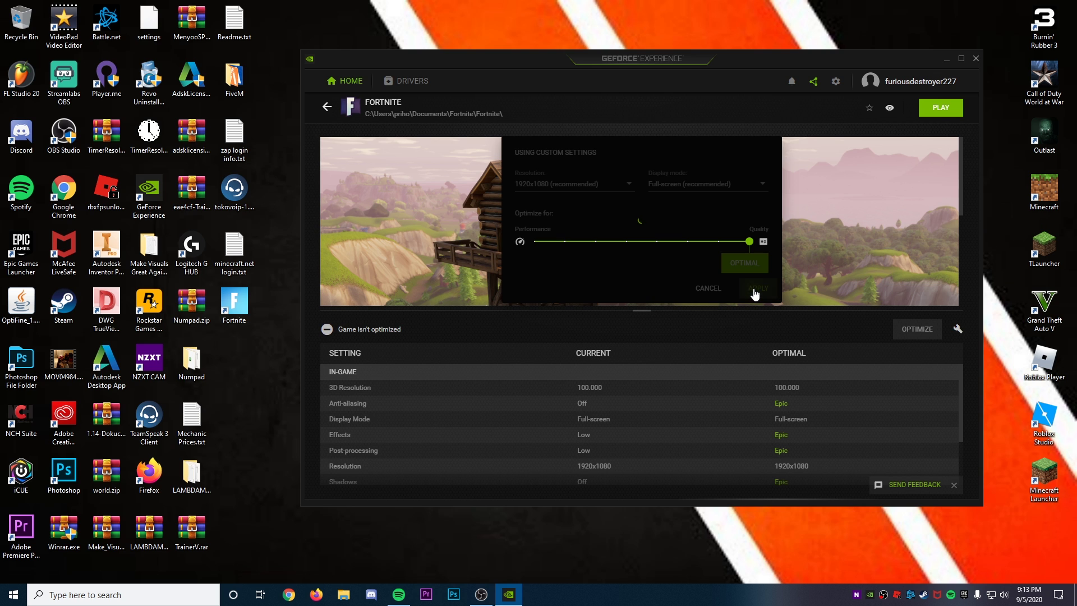
scroll(639, 386, "down", 3)
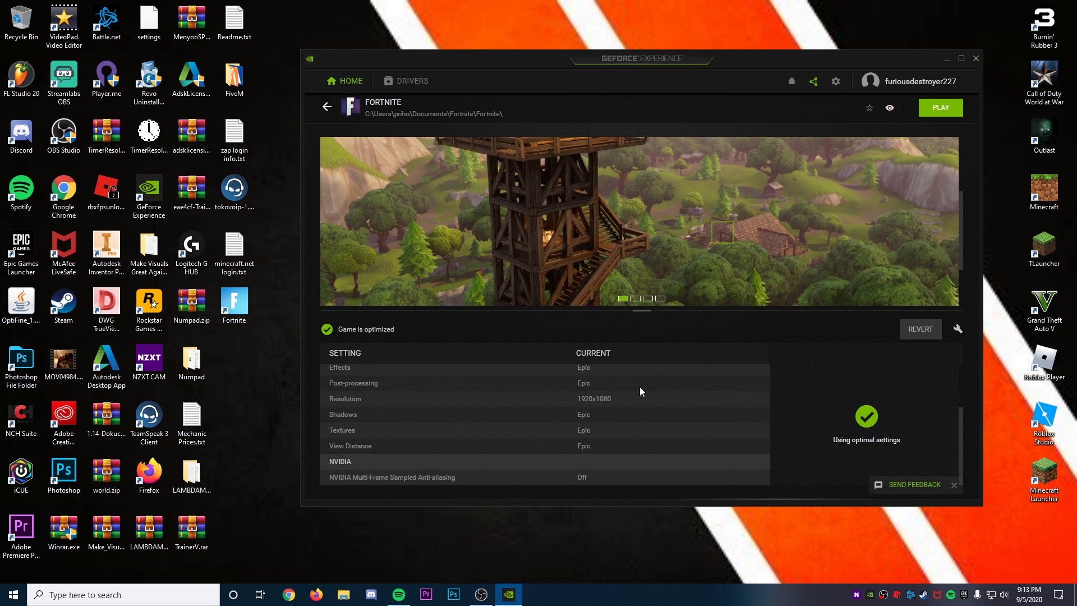
scroll(638, 412, "up", 3)
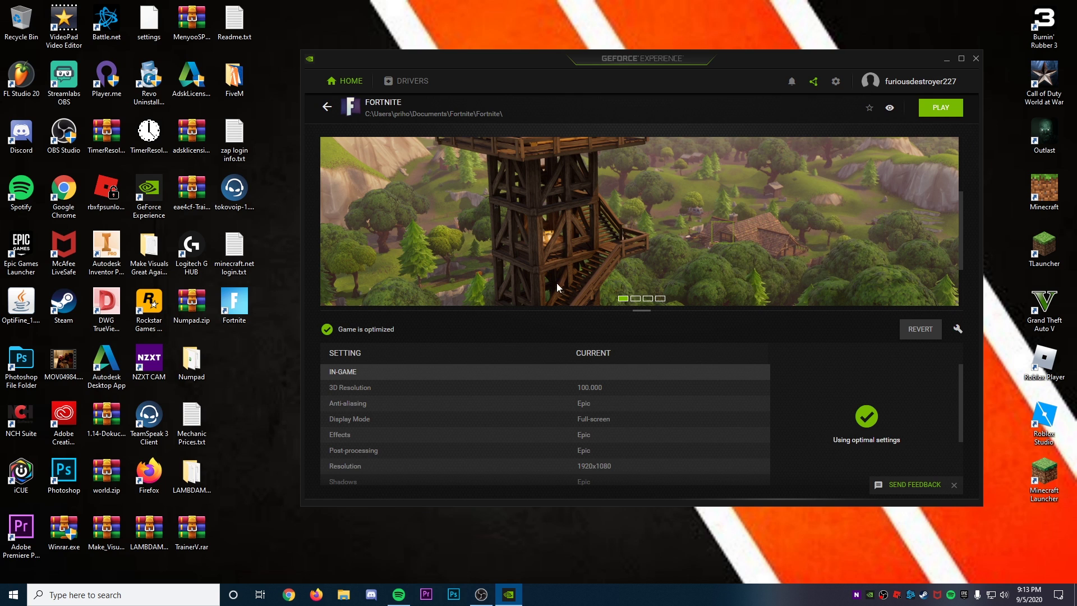
scroll(628, 436, "down", 2)
scroll(618, 426, "up", 2)
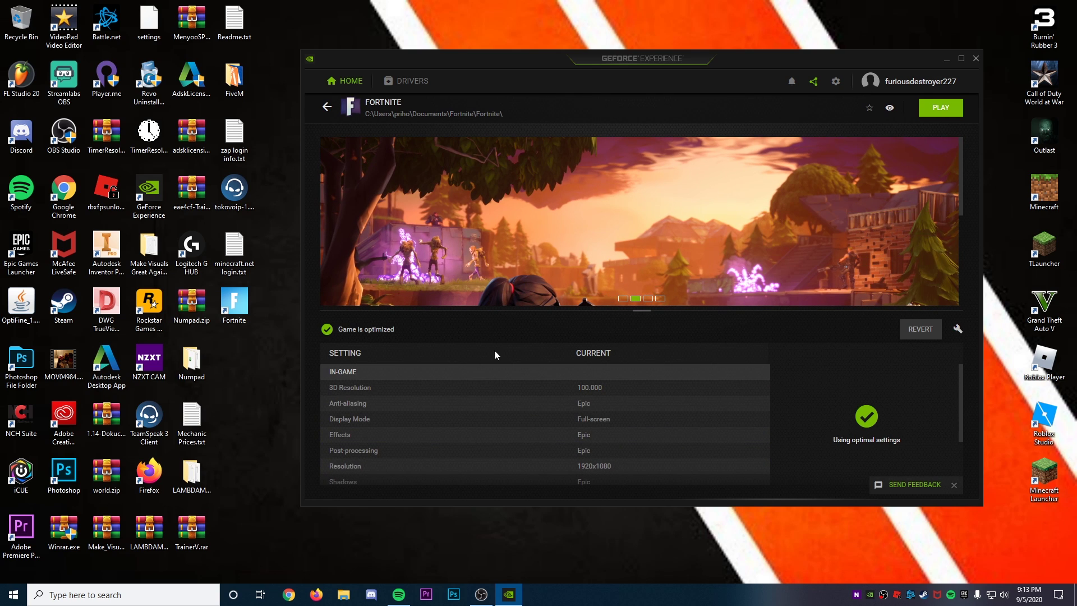
Step: Confirm Roblox is already optimized at Graphics Quality 10, full-screen 1920x1080, then close GeForce Experience
left_click(330, 104)
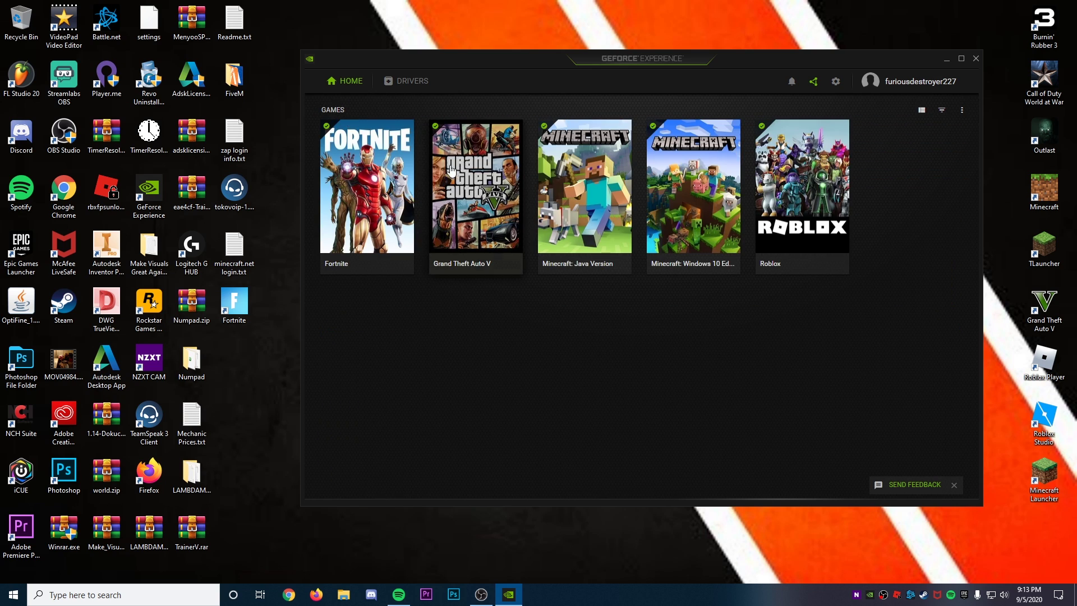
left_click(802, 203)
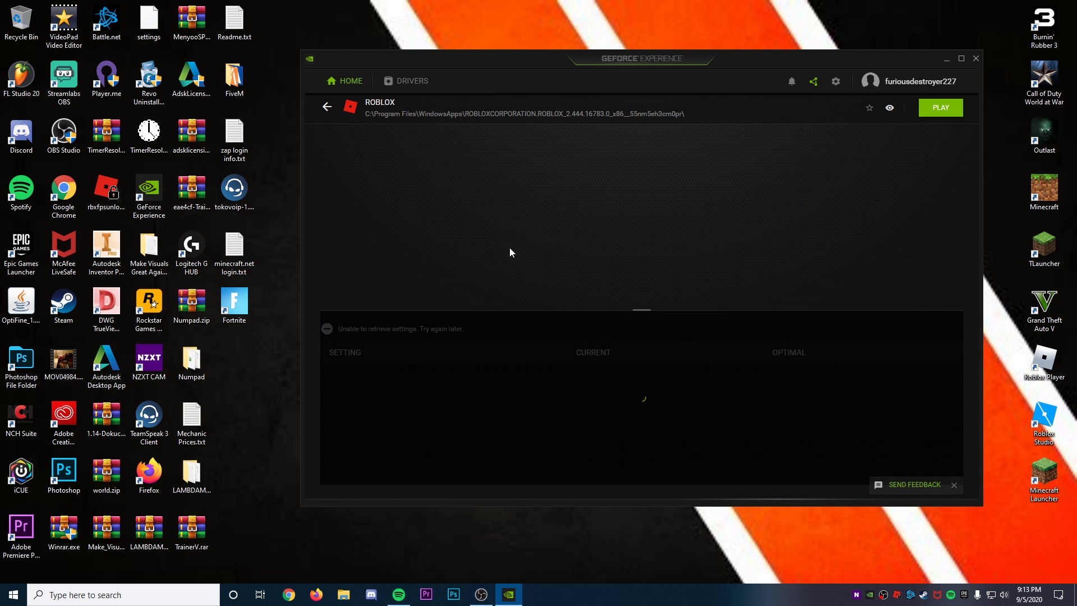
left_click(958, 331)
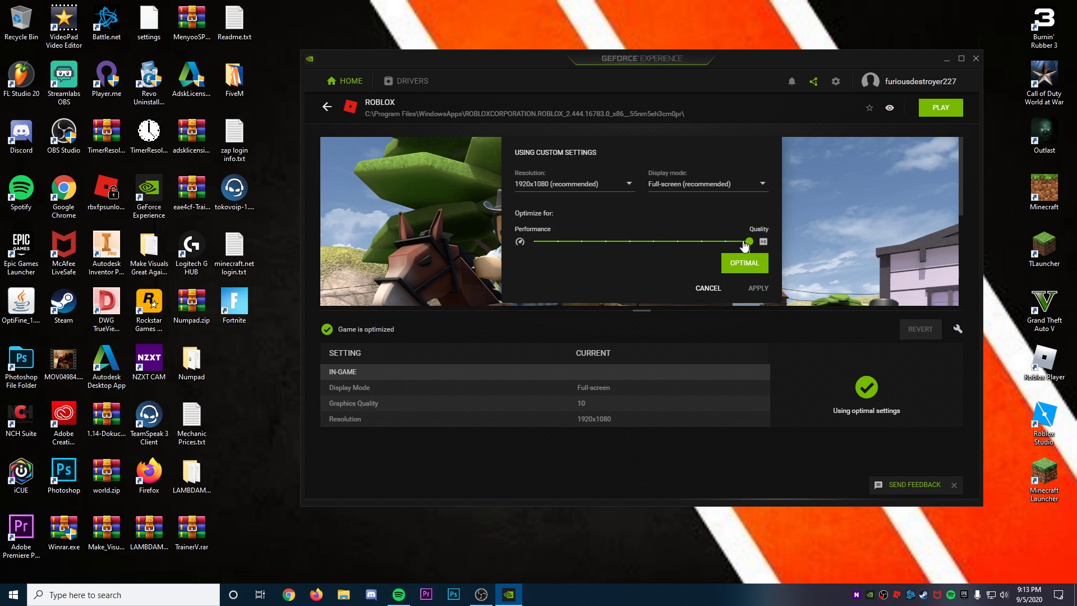
left_click(690, 288)
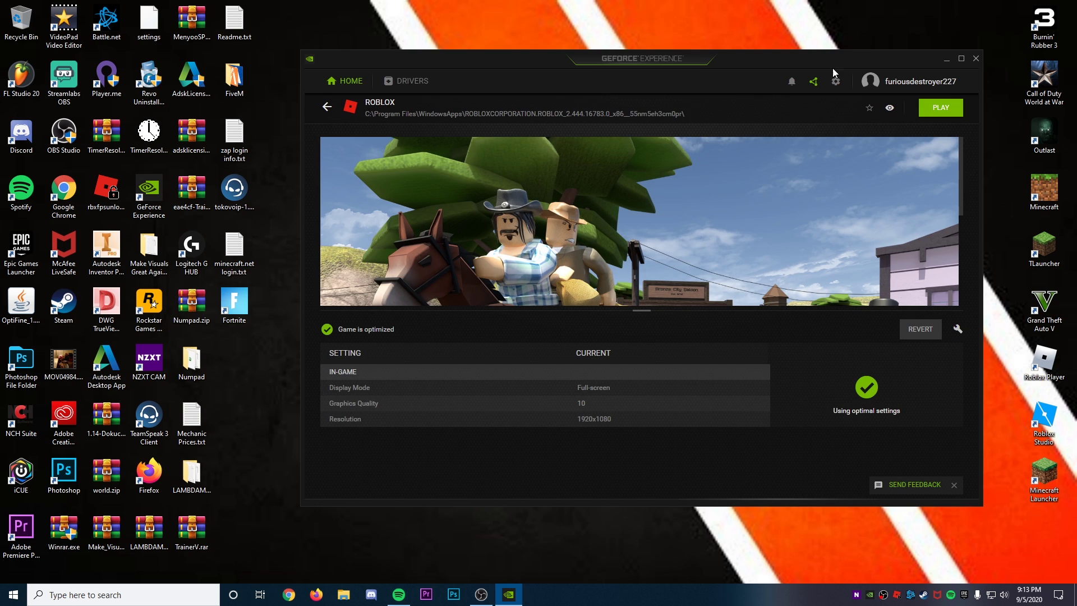
left_click(976, 59)
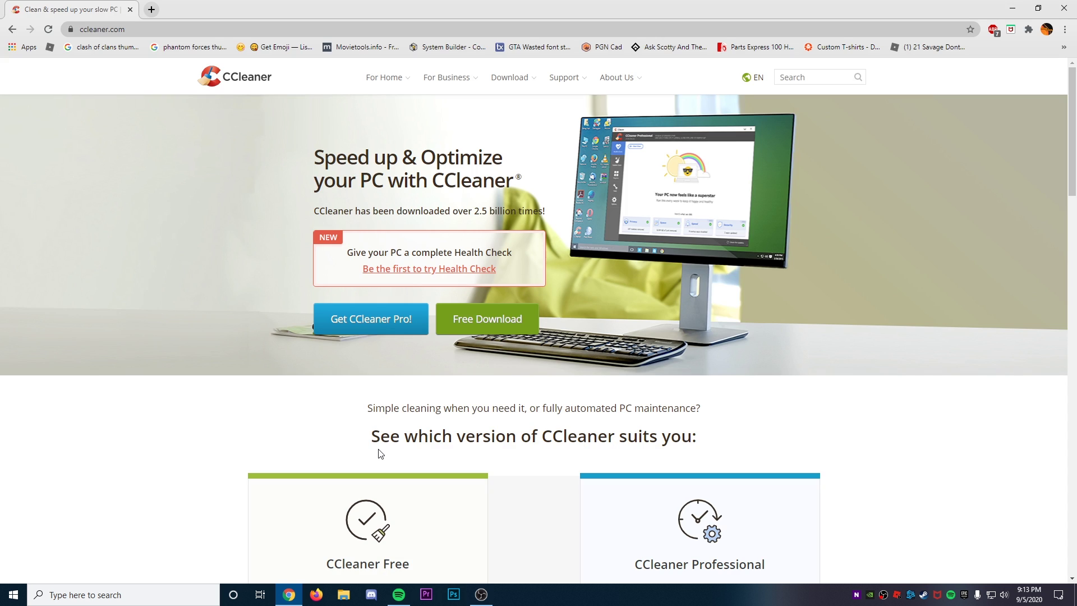
Step: Browse the ccleaner.com home page's Free and Professional versions, then select the site address
scroll(211, 283, "down", 3)
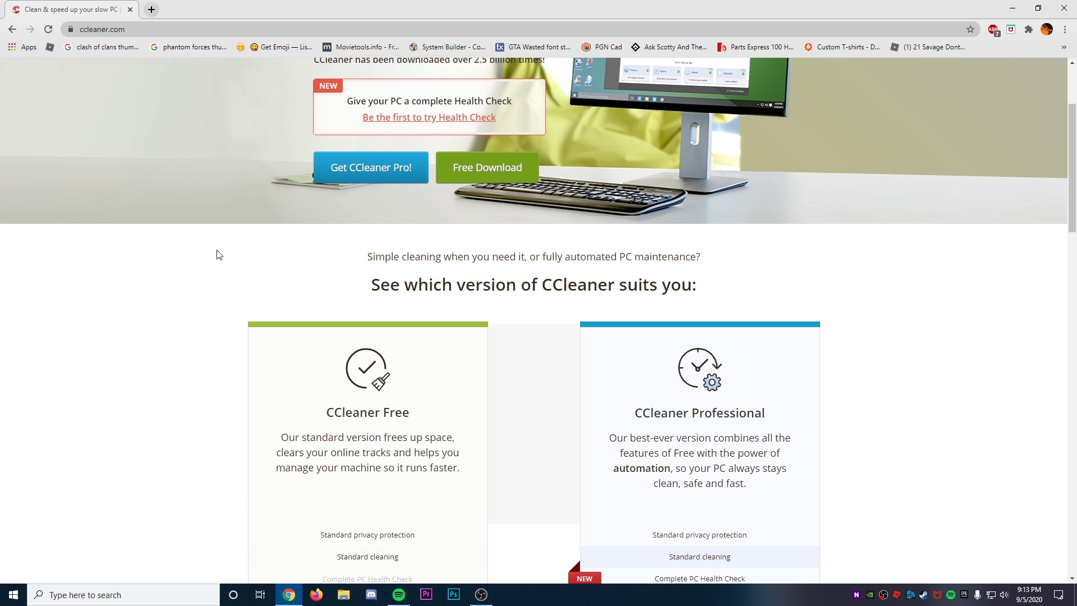
scroll(216, 252, "down", 3)
scroll(187, 228, "up", 6)
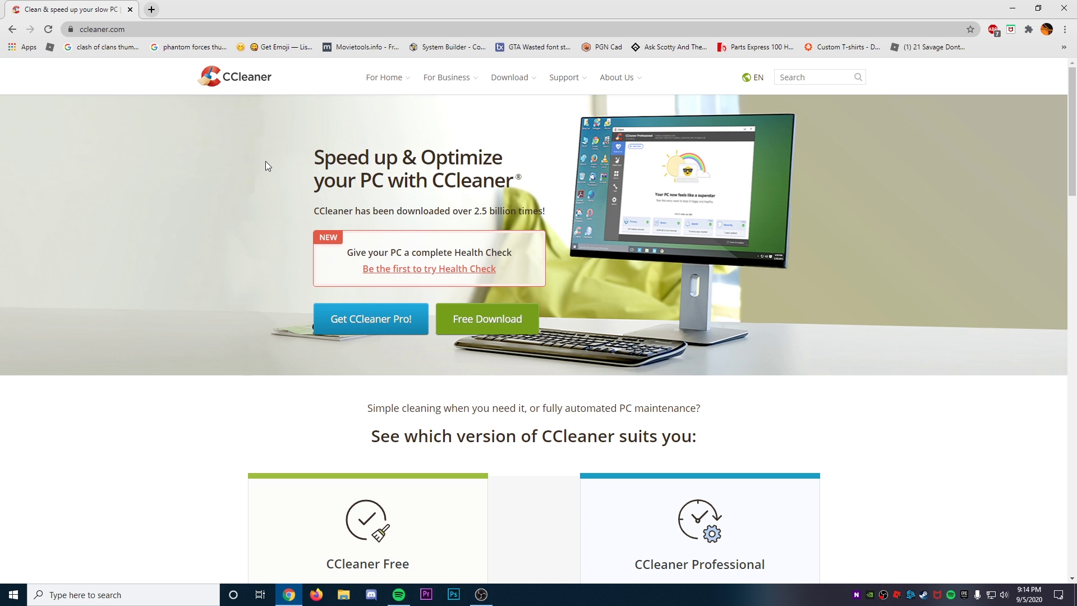
left_click_drag(190, 329, 433, 387)
left_click(428, 368)
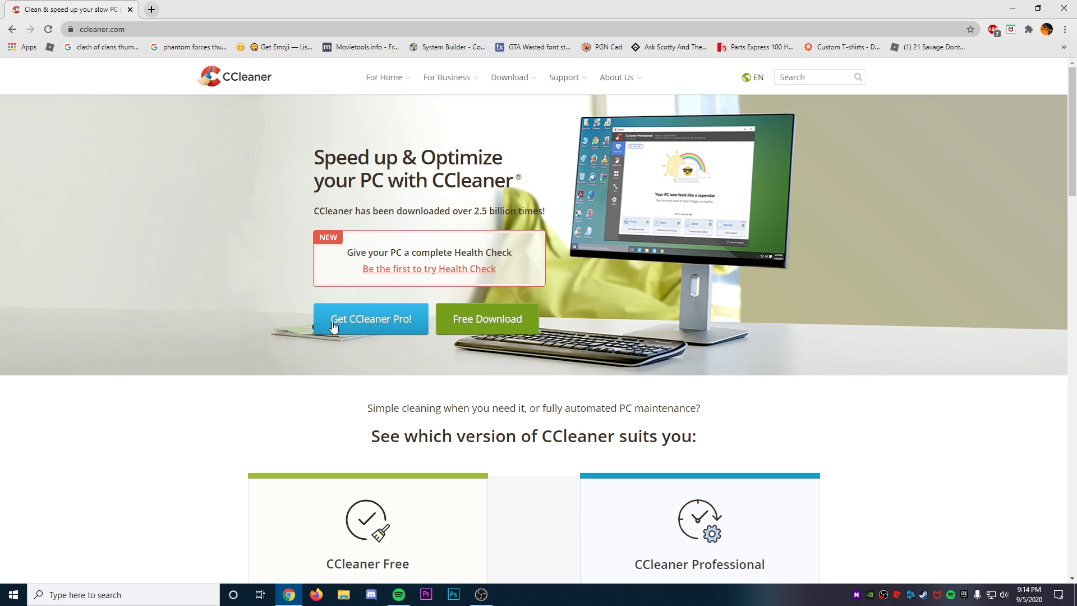
left_click(233, 29)
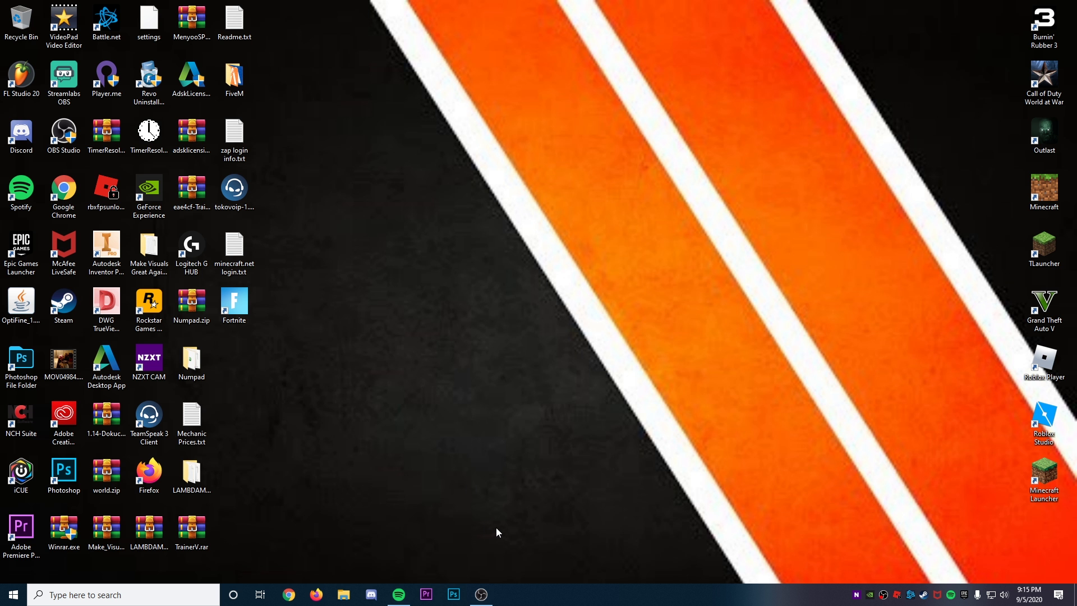
Step: Restore the OBS Studio window from the taskbar, recording still running
mouse_move(481, 594)
mouse_move(498, 568)
left_click(482, 595)
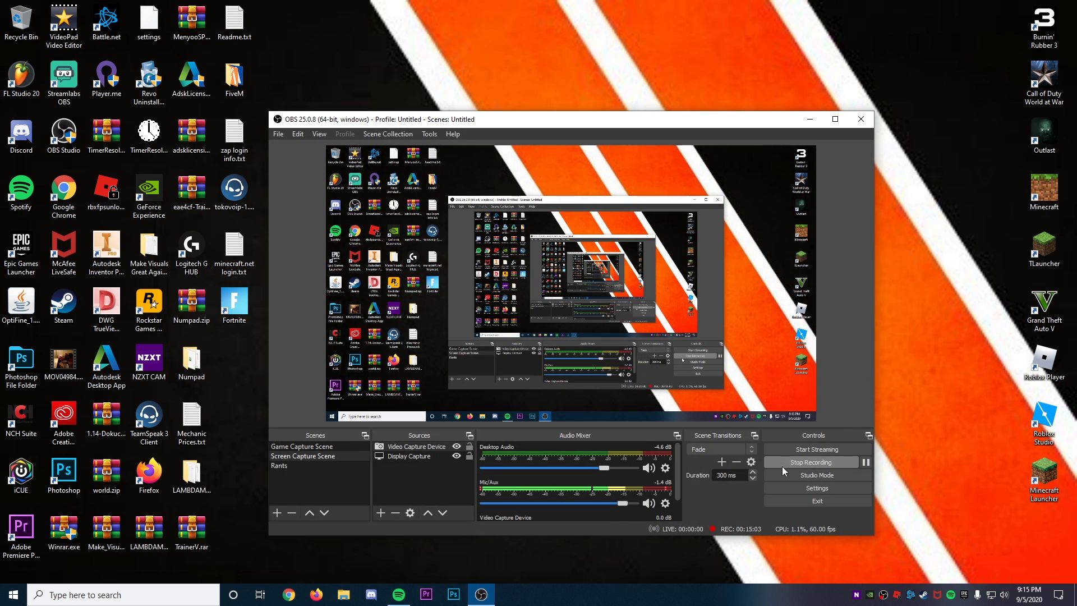